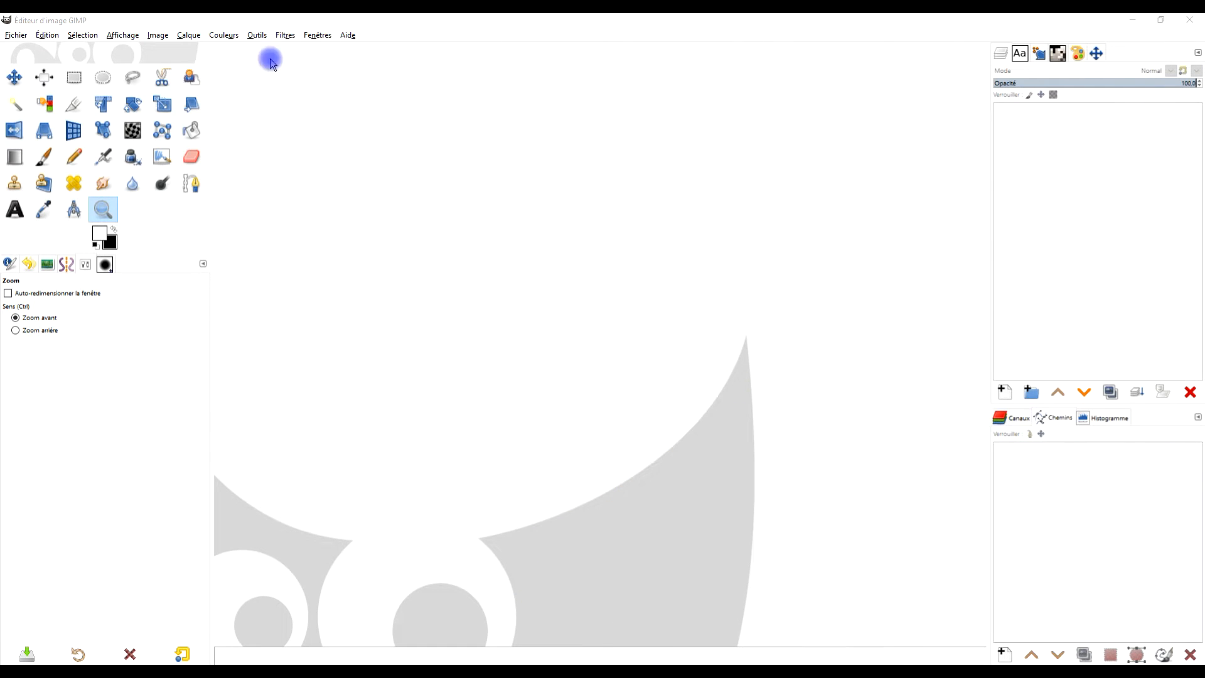
Check the installed GIMP version in the program's about information, and close it
click(342, 38)
click(380, 92)
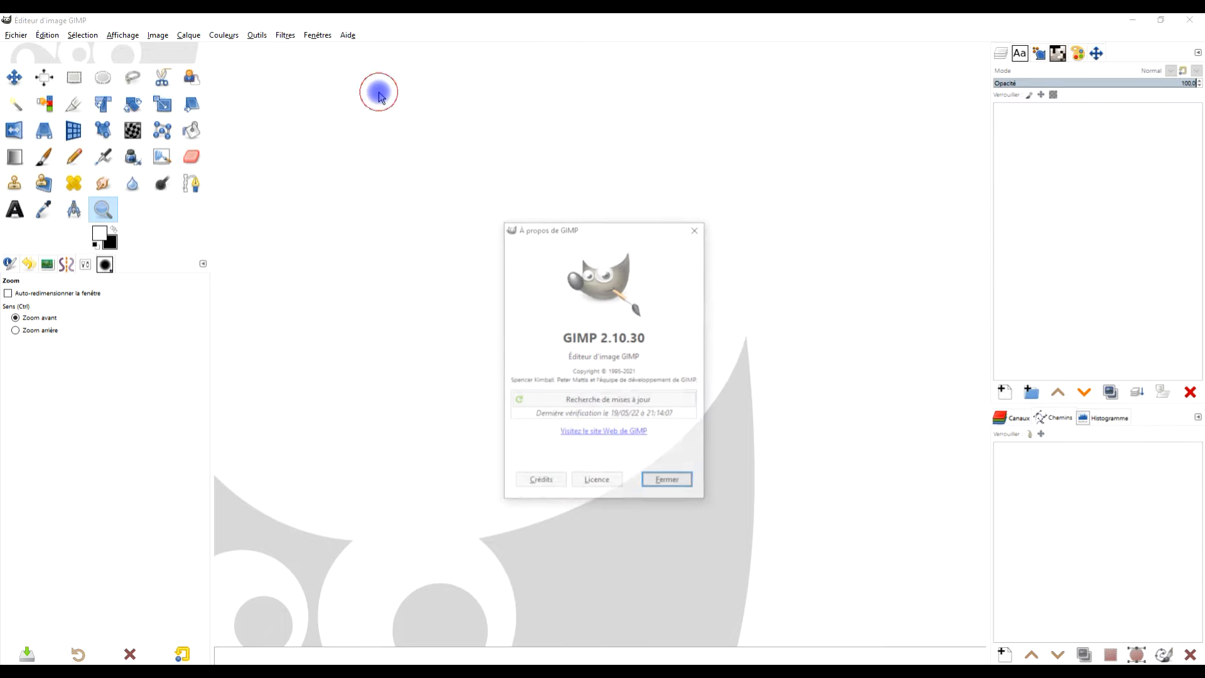
drag(561, 337, 653, 337)
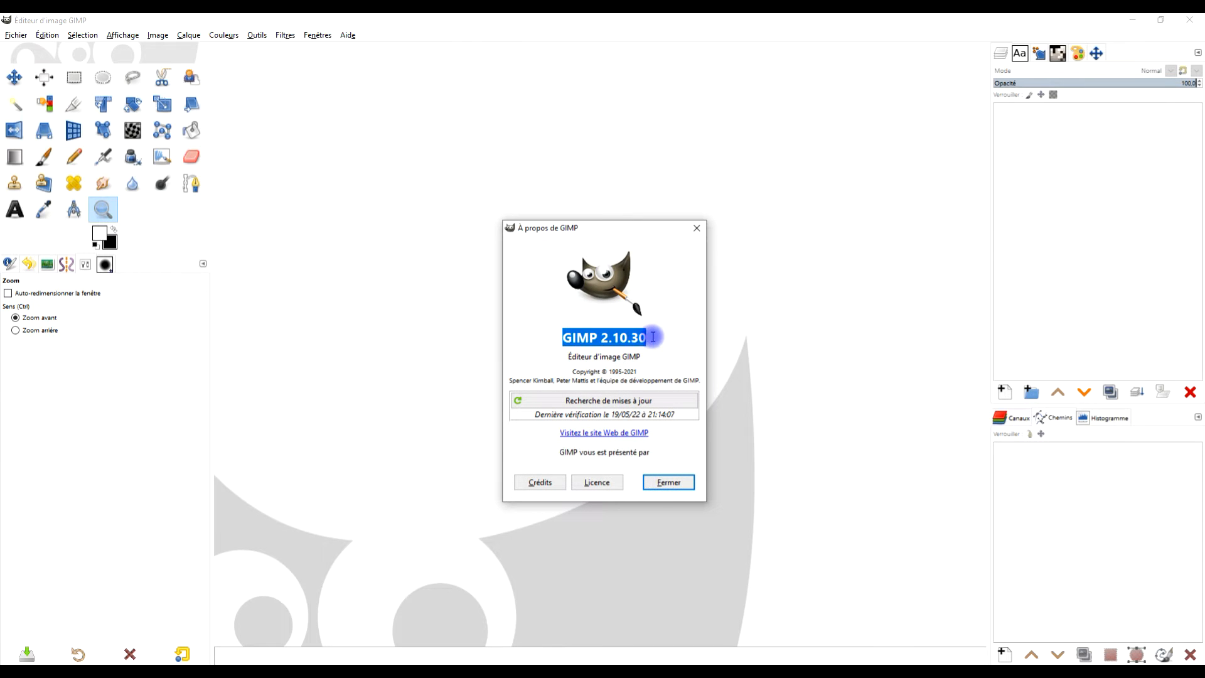
click(696, 228)
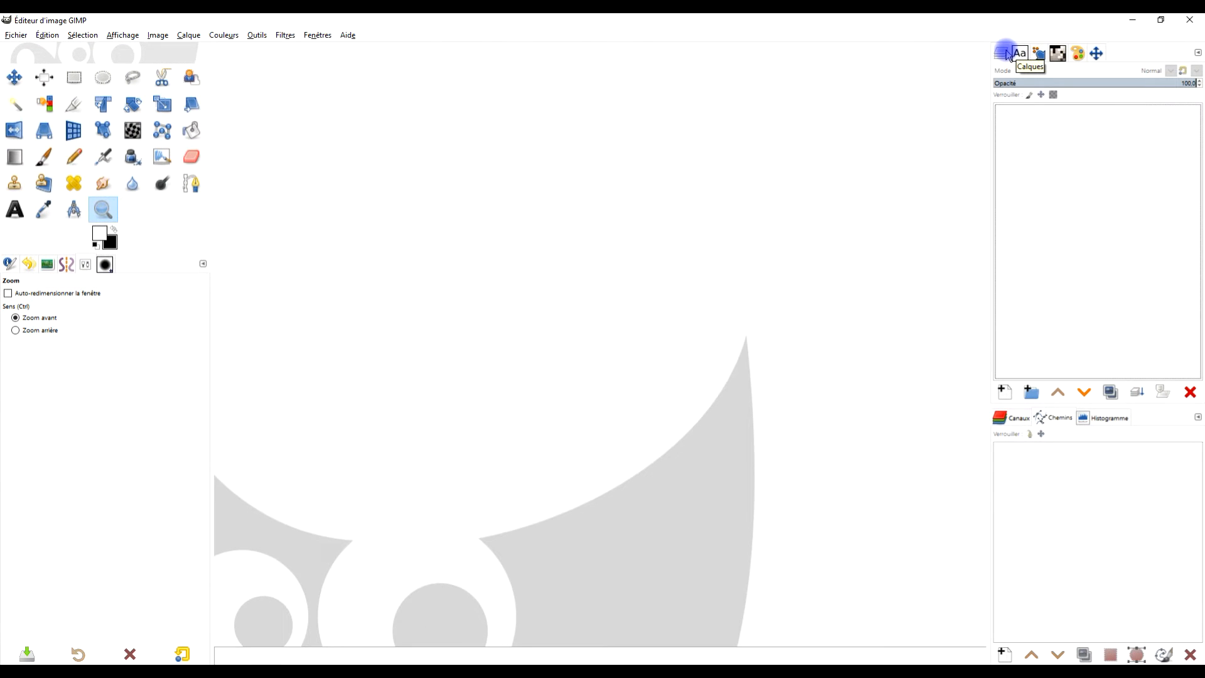
Switch to the browser and open the beginner-level GIMP page on gimp-libreoffice.fr
click(1133, 23)
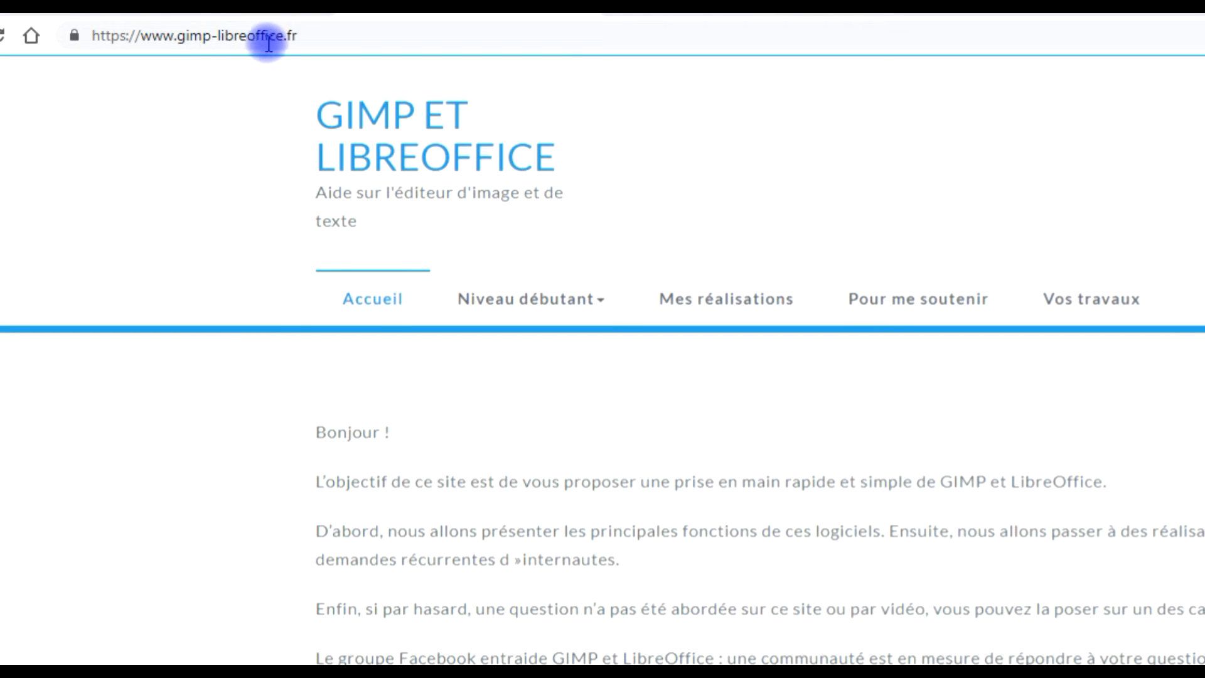
mouse_move(503, 307)
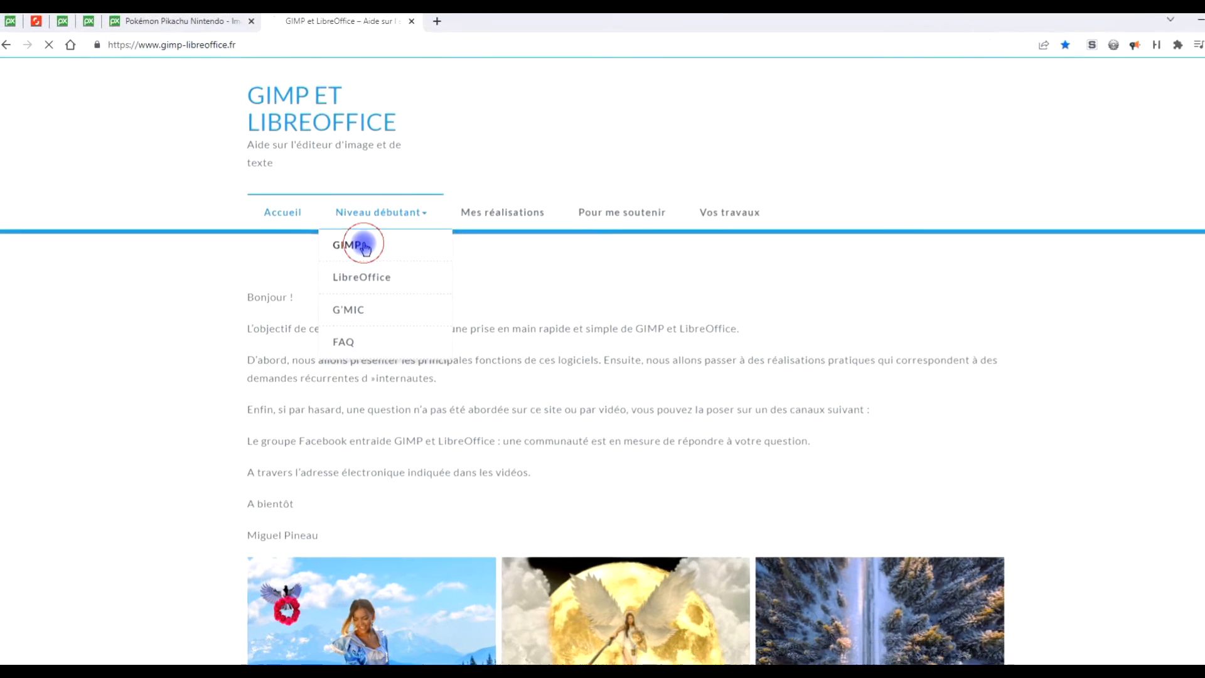
click(503, 350)
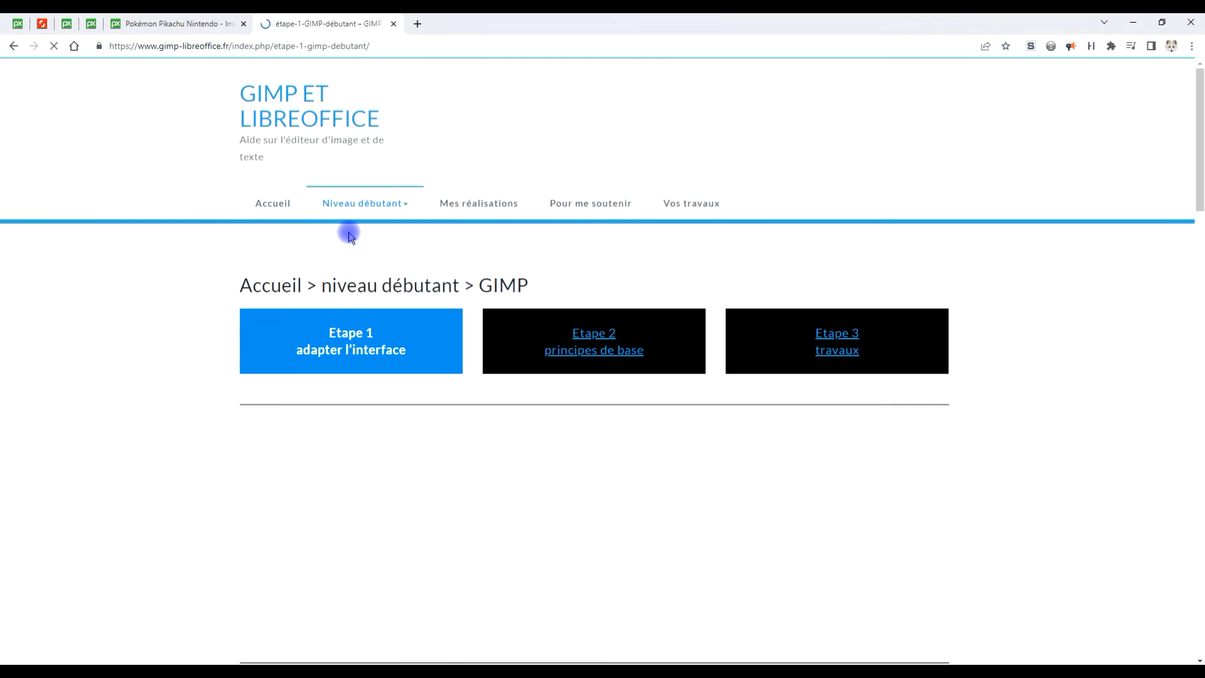
Examine the "Etape 1 : adapter l'interface" instructions on theme and icon settings, and close that page
scroll(409, 312, down, 3)
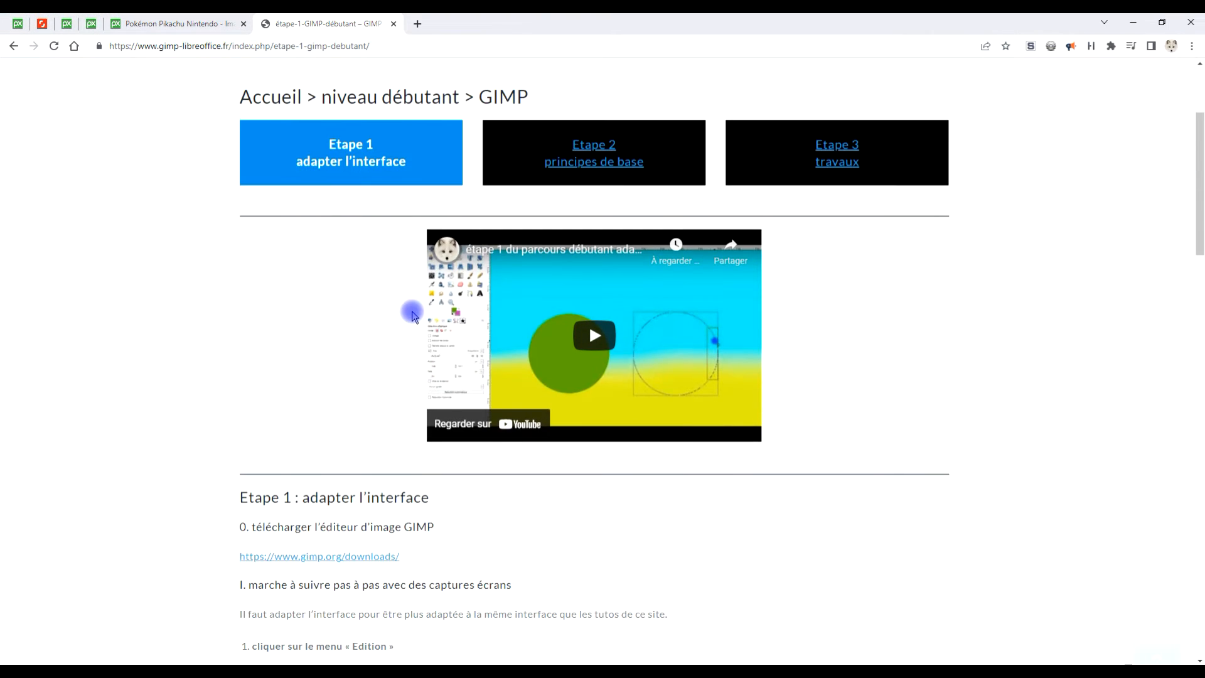
scroll(588, 323, down, 3)
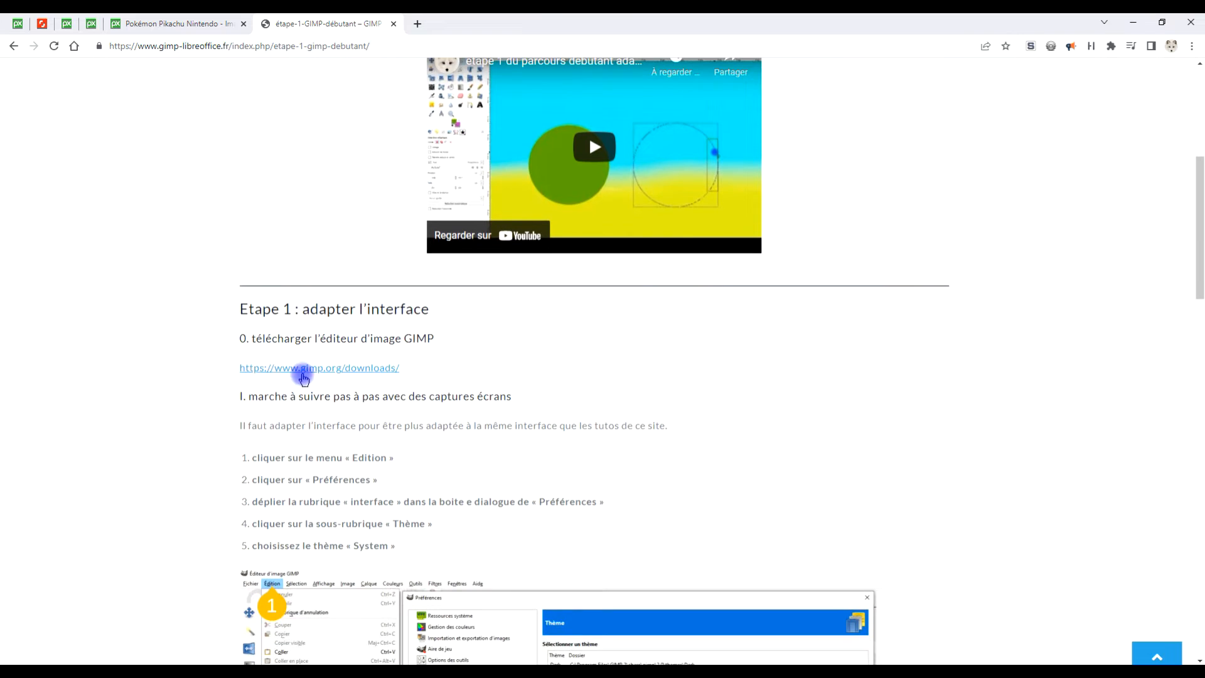
scroll(395, 379, down, 5)
scroll(358, 232, up, 3)
scroll(377, 264, down, 3)
scroll(372, 271, up, 1)
scroll(500, 336, down, 6)
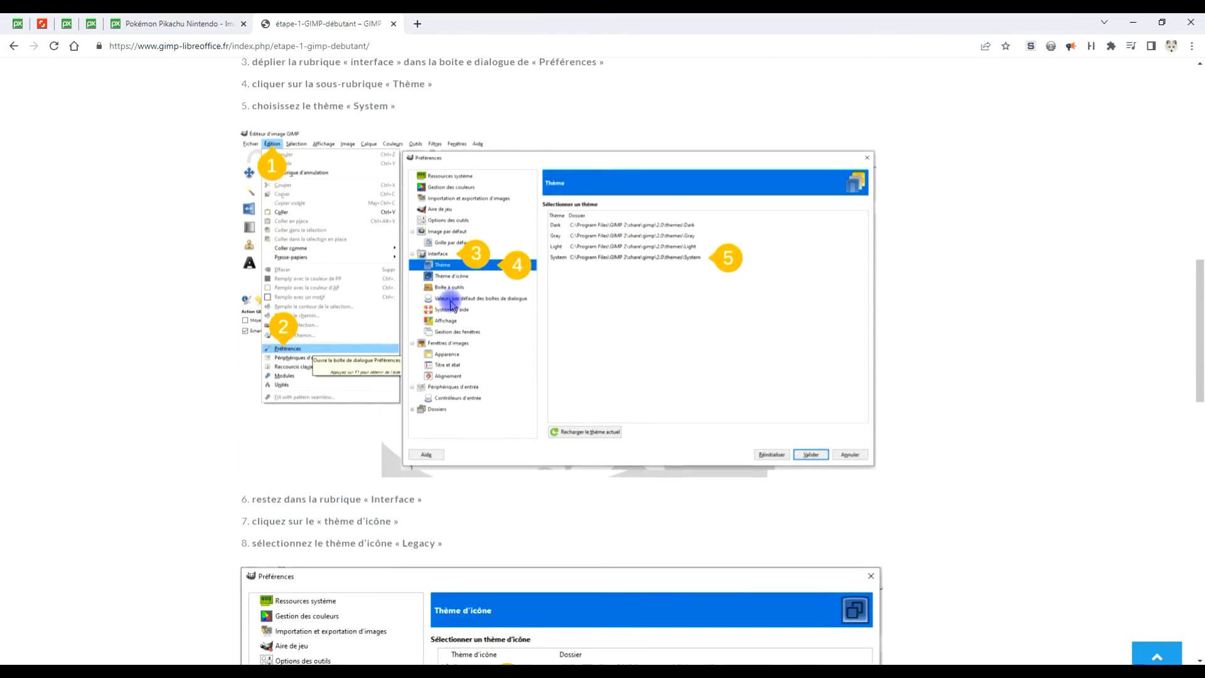
scroll(444, 310, down, 14)
scroll(440, 251, up, 8)
scroll(439, 247, up, 15)
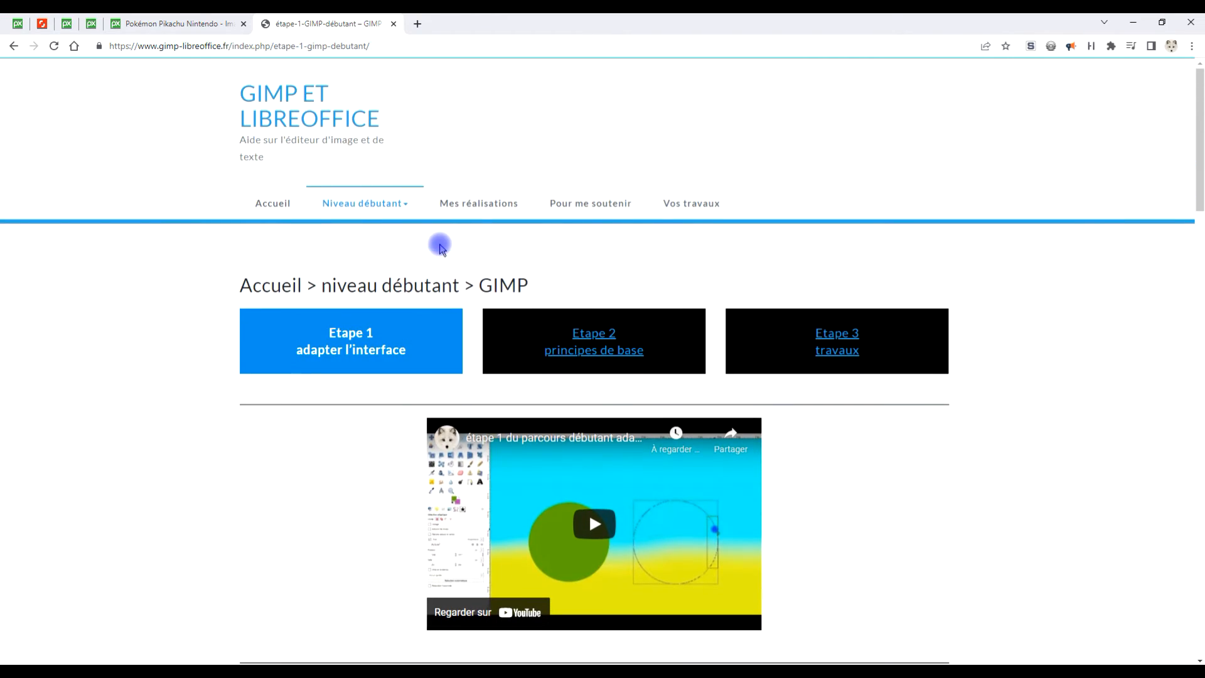
click(394, 24)
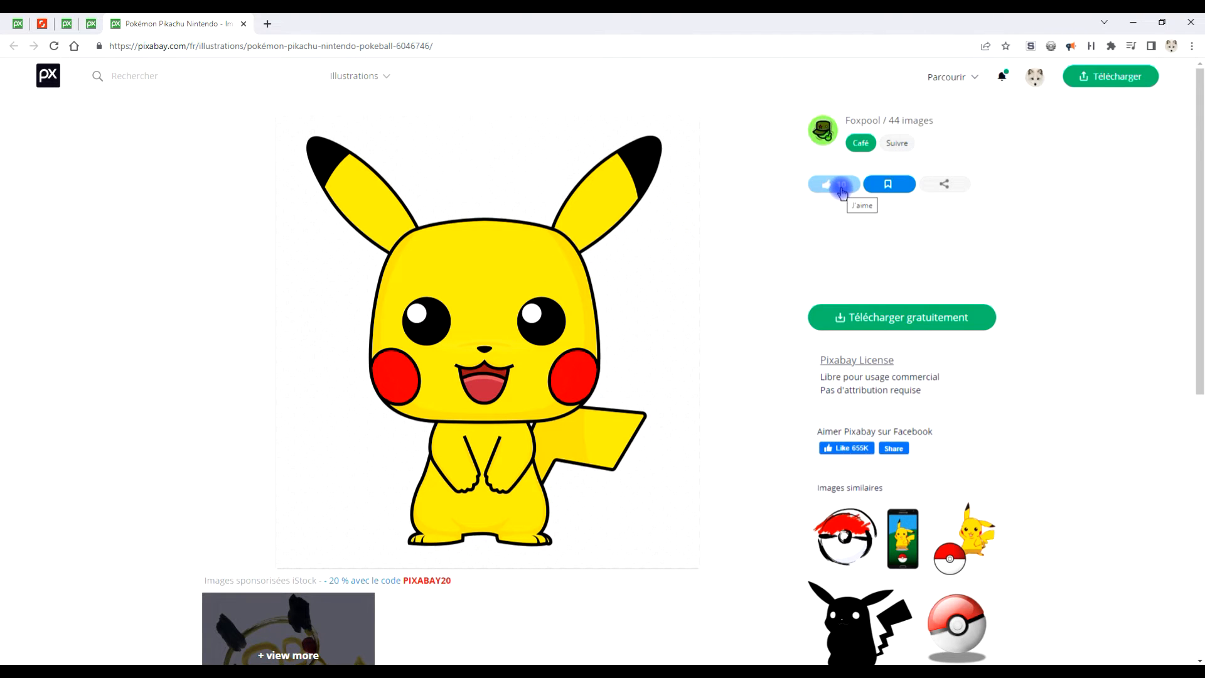
Open the 1797×1920 PNG version of the Pixabay Pikachu illustration and copy the image
click(908, 317)
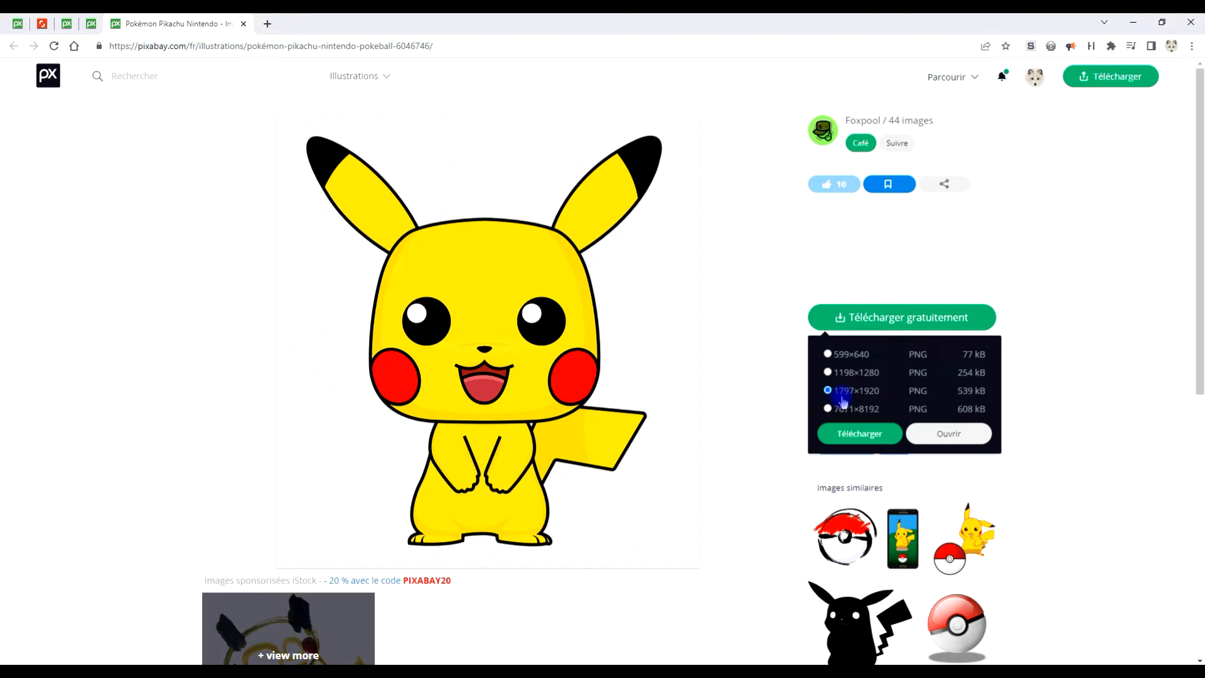
click(941, 429)
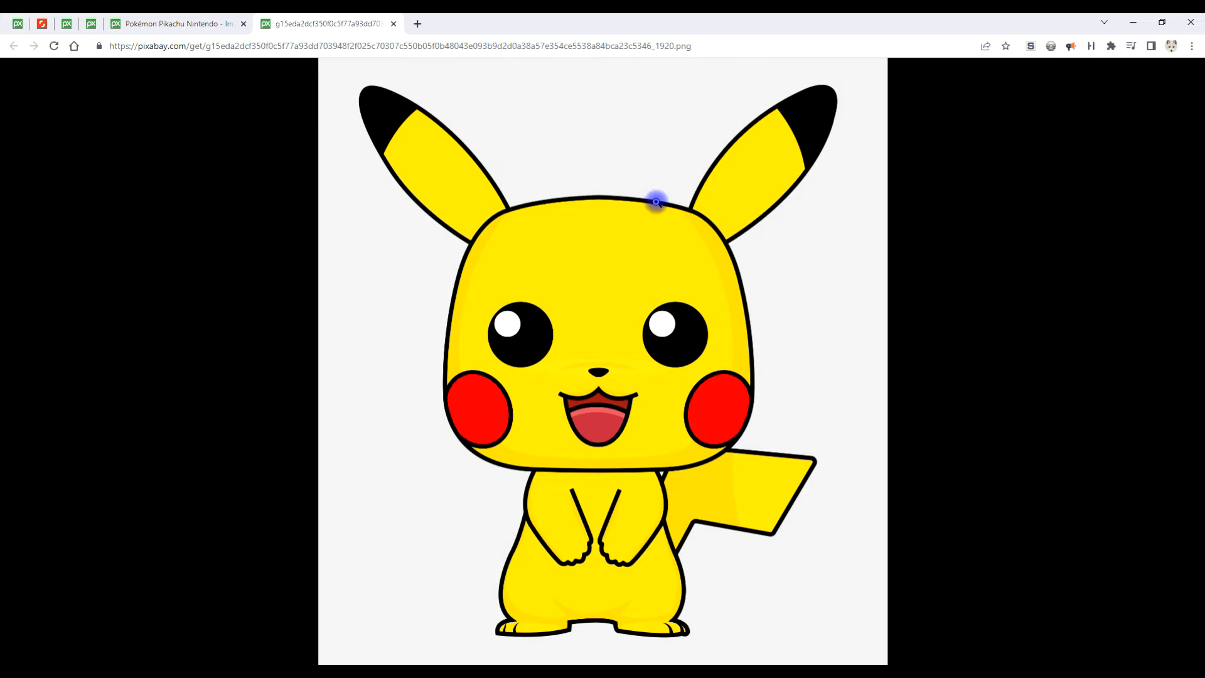
right_click(575, 124)
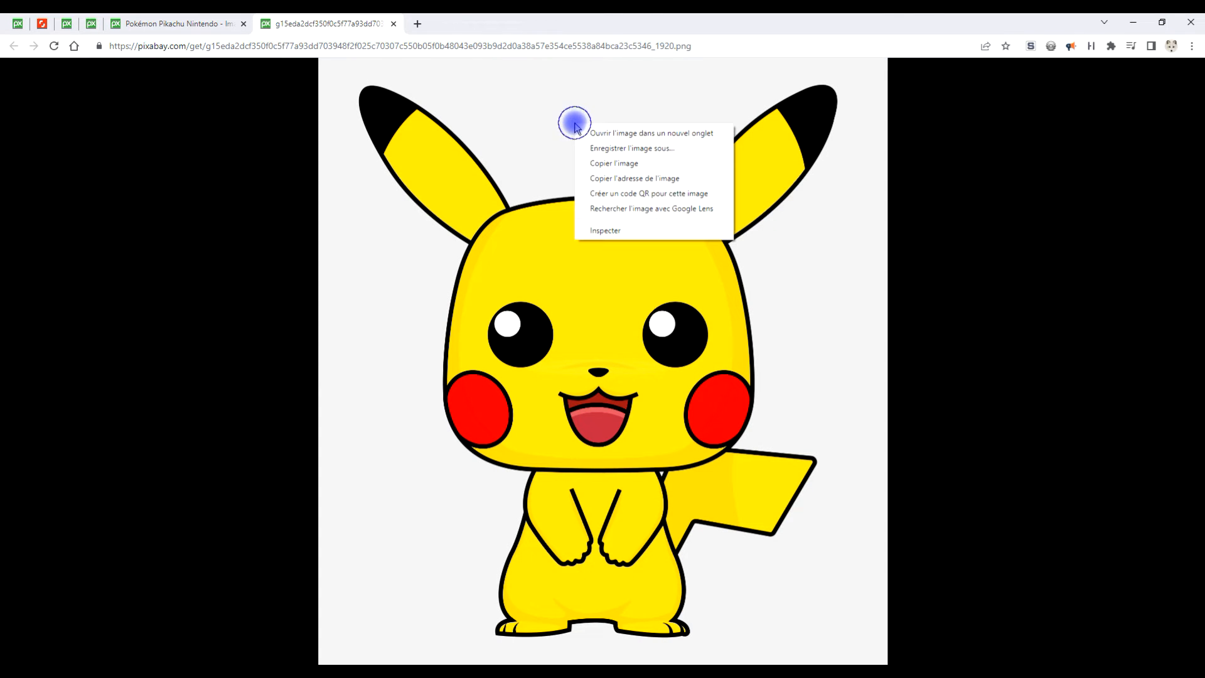
click(632, 165)
Switch to GIMP and paste the copied Pikachu picture as a new image
click(426, 672)
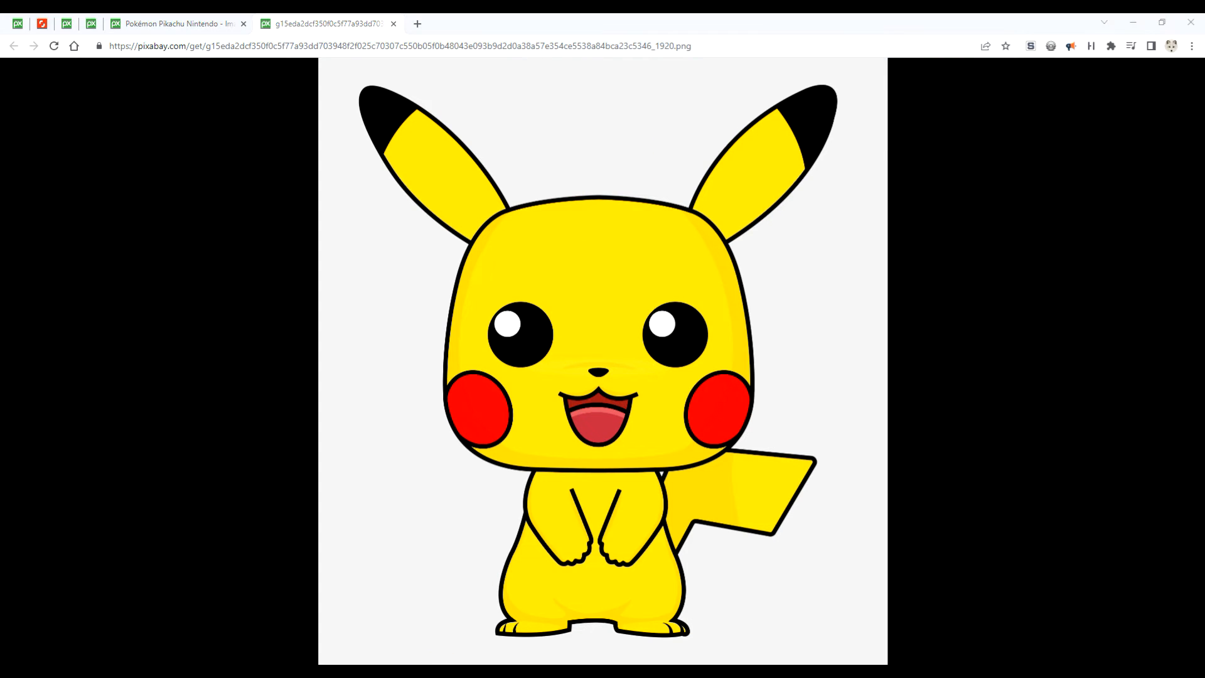
click(42, 34)
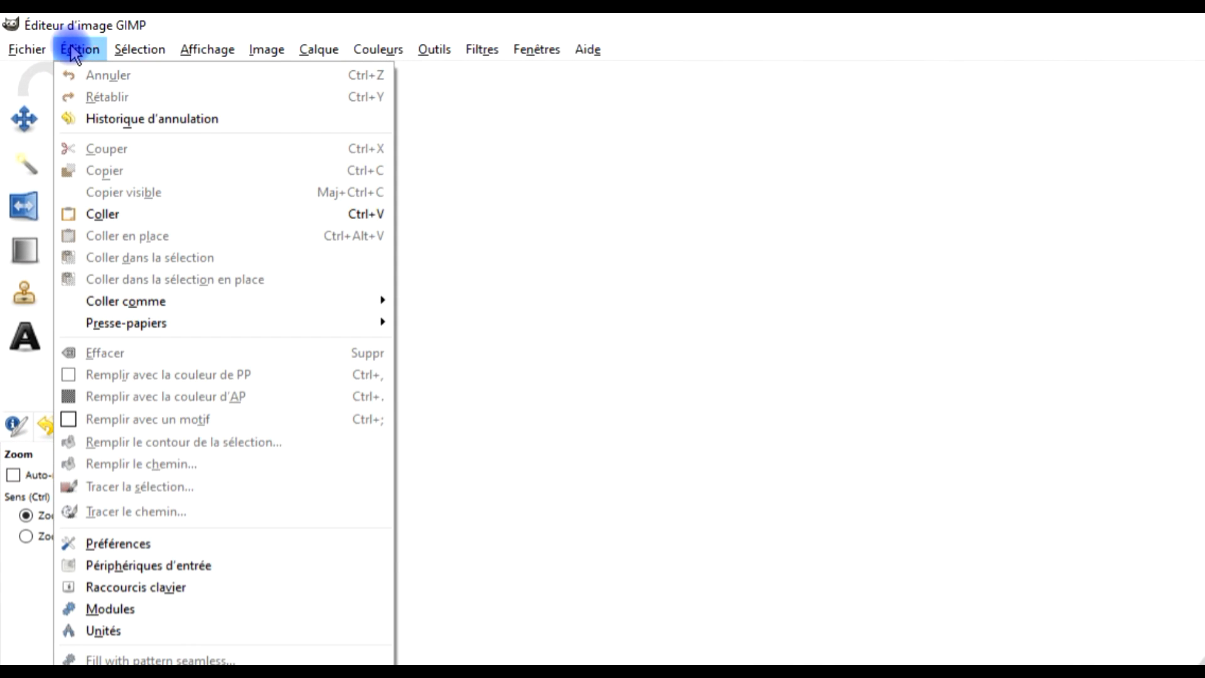
mouse_move(205, 312)
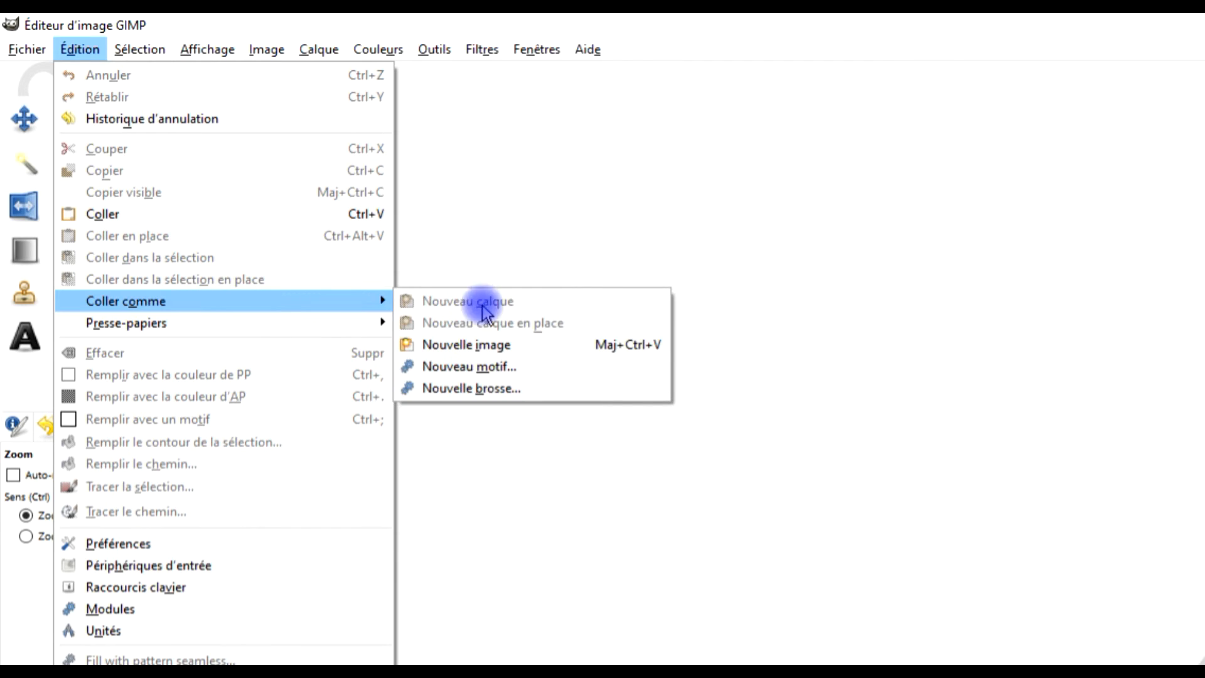
click(466, 345)
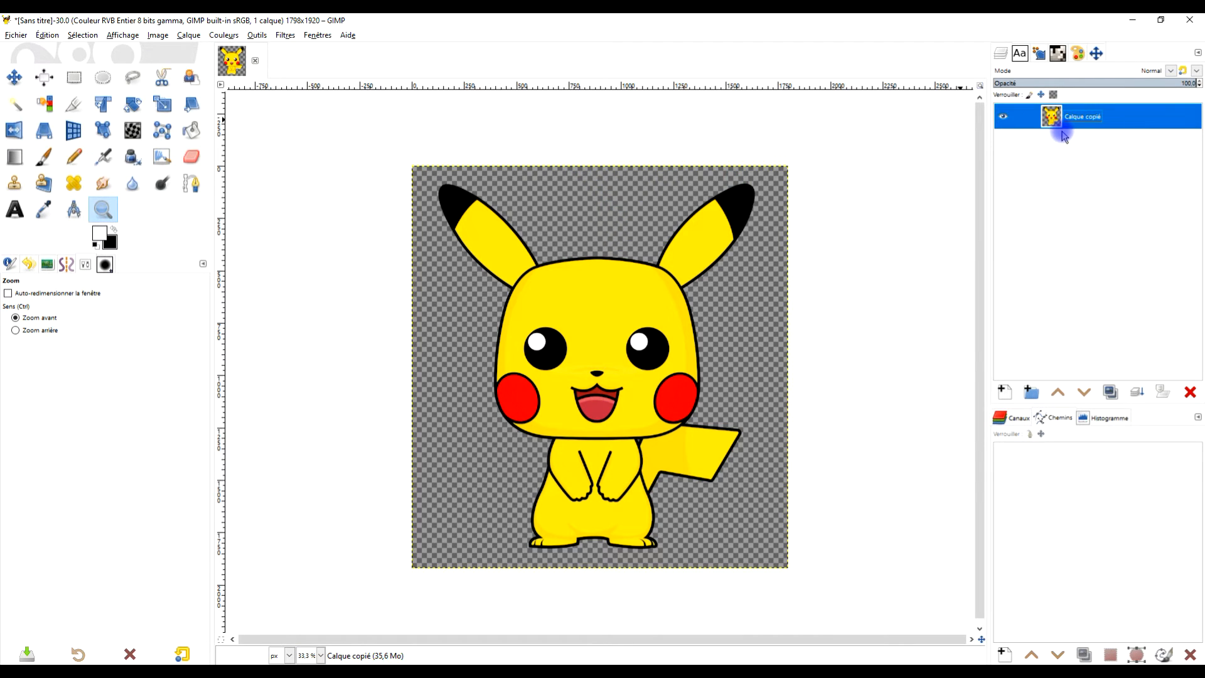
Rename the pasted layer as "pokemon #1"
double_click(1093, 118)
text(po)
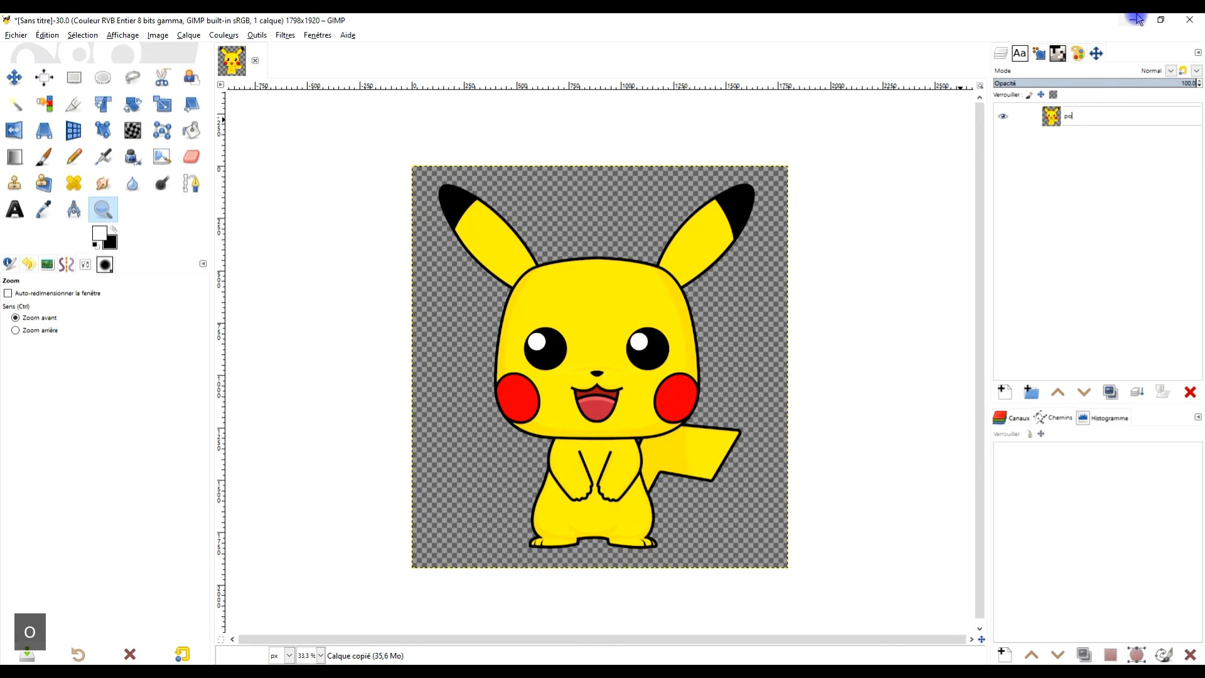
text(kemon )
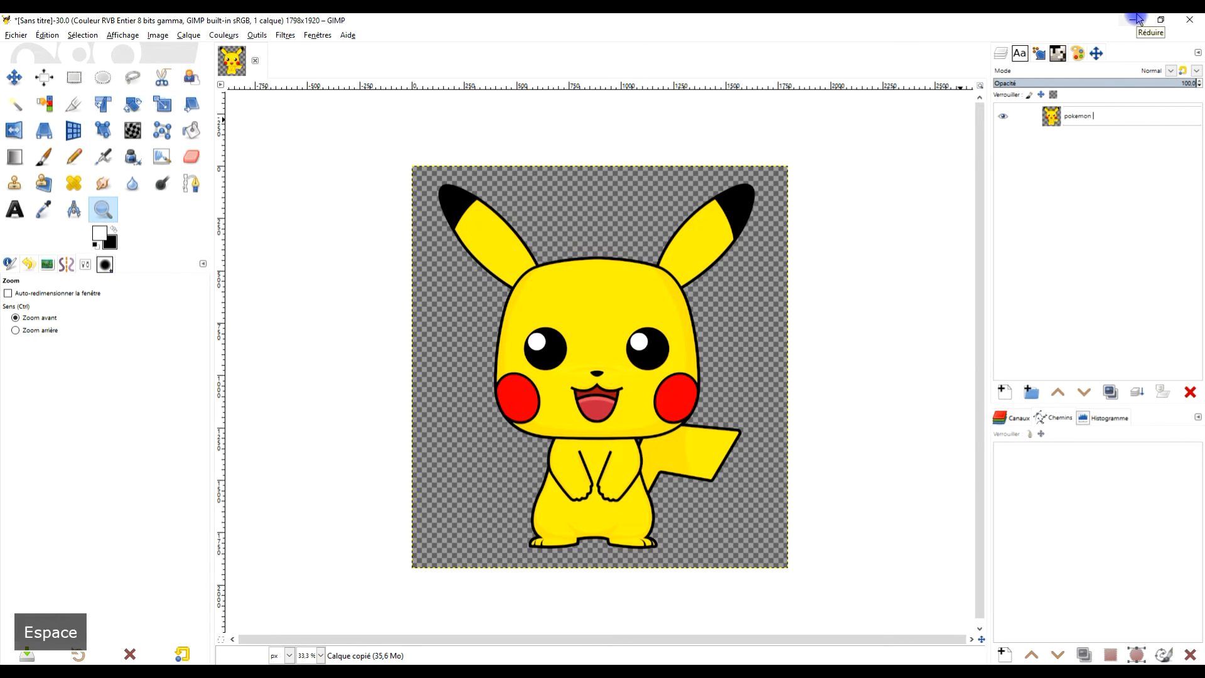
text(#1)
key(Return)
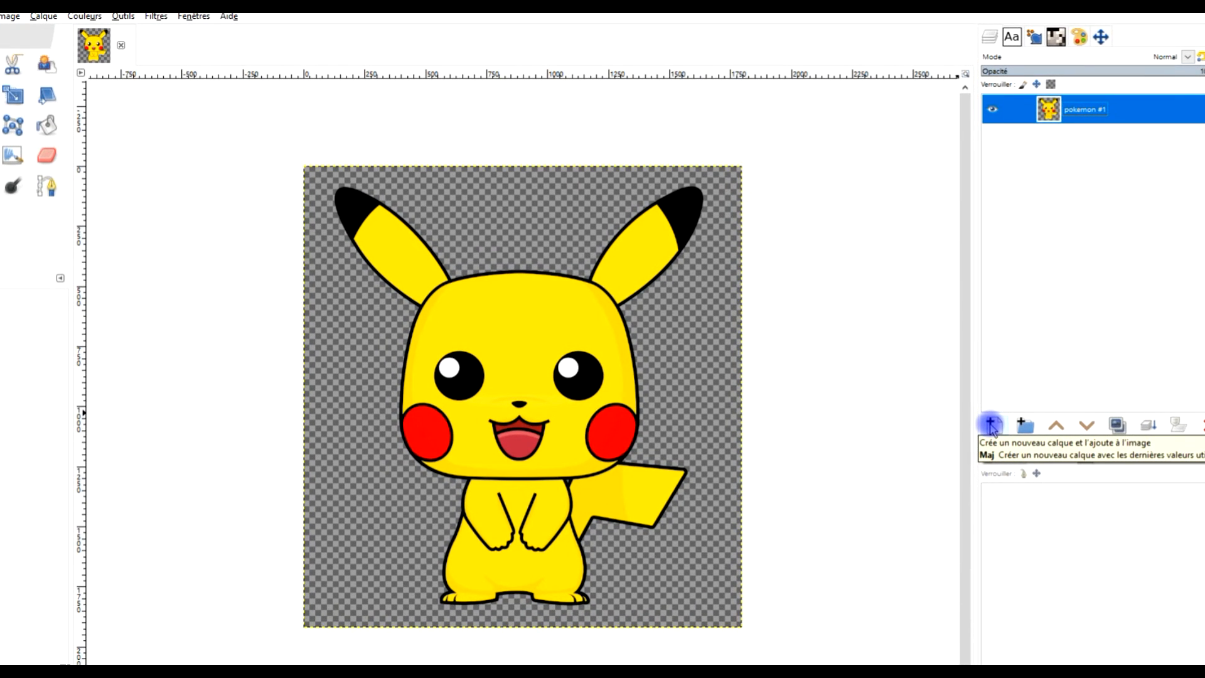
Create a new layer named "fond" in Normal mode, filled with white (Blanc), at 1798 × 1920 px
click(990, 425)
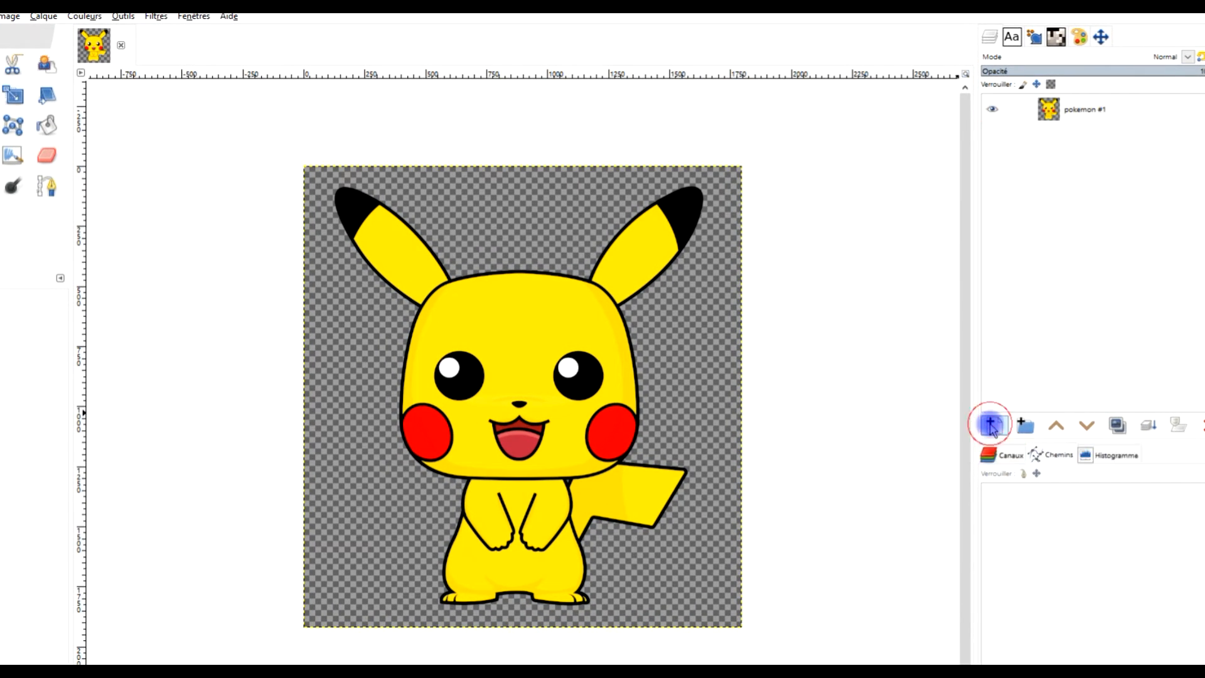
click(887, 334)
text(fond)
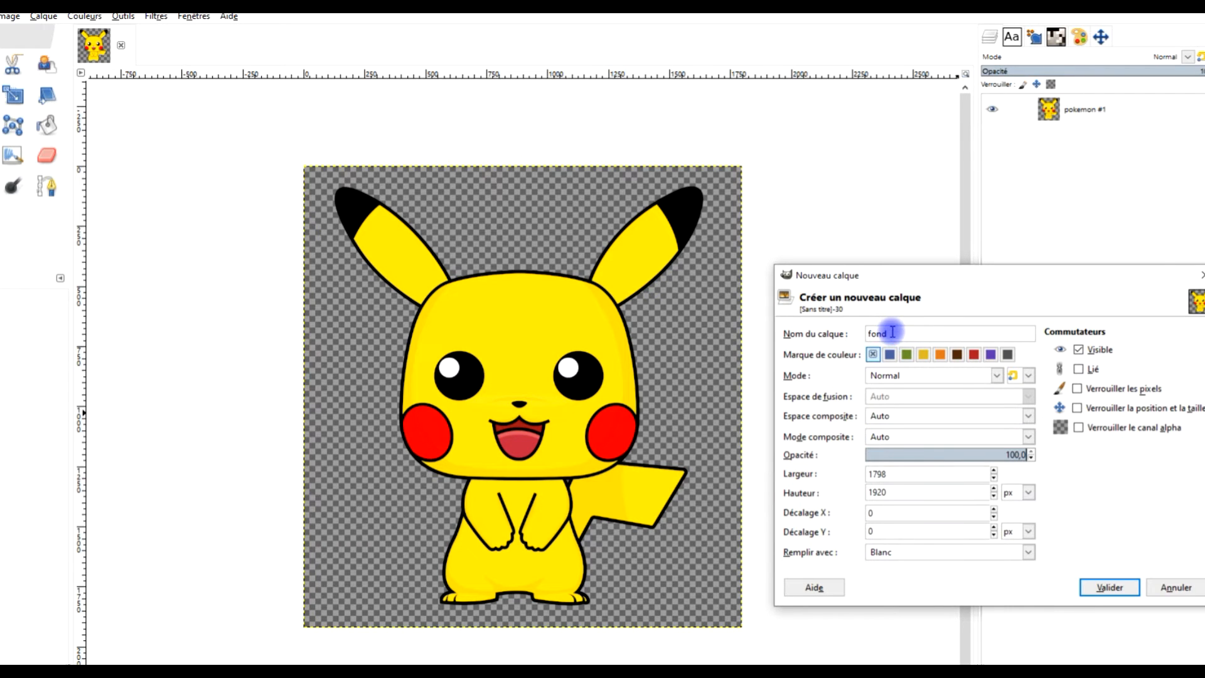
click(901, 374)
click(911, 395)
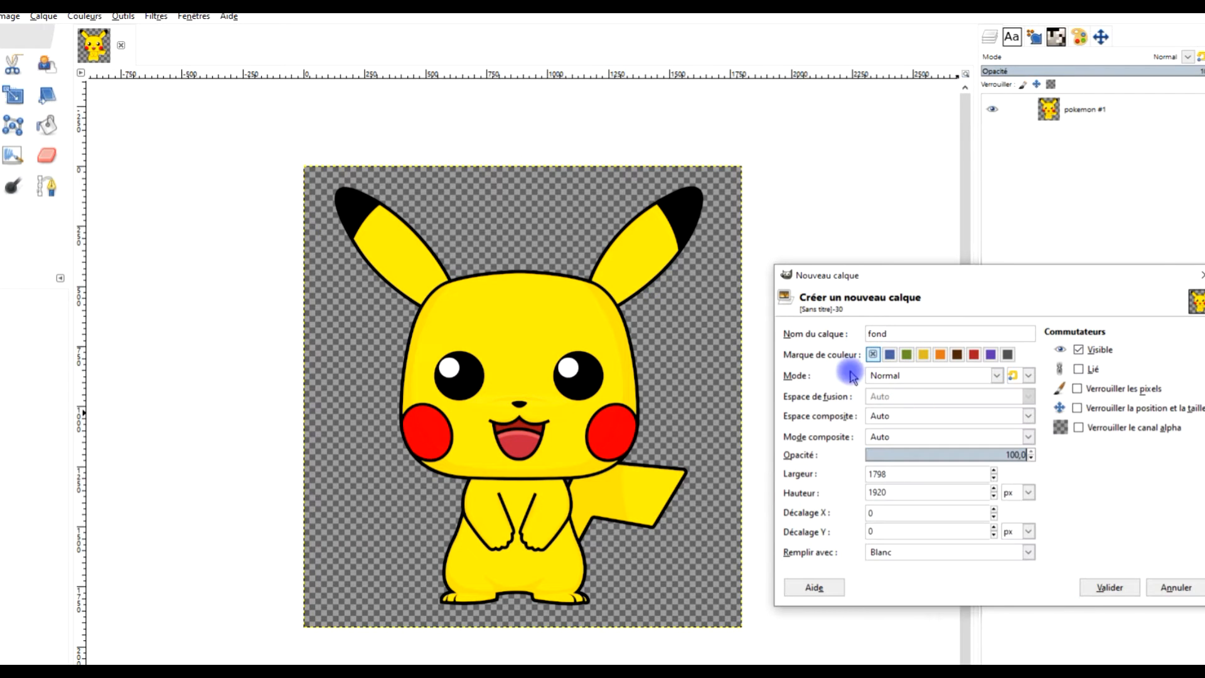
click(891, 551)
click(891, 606)
click(1127, 590)
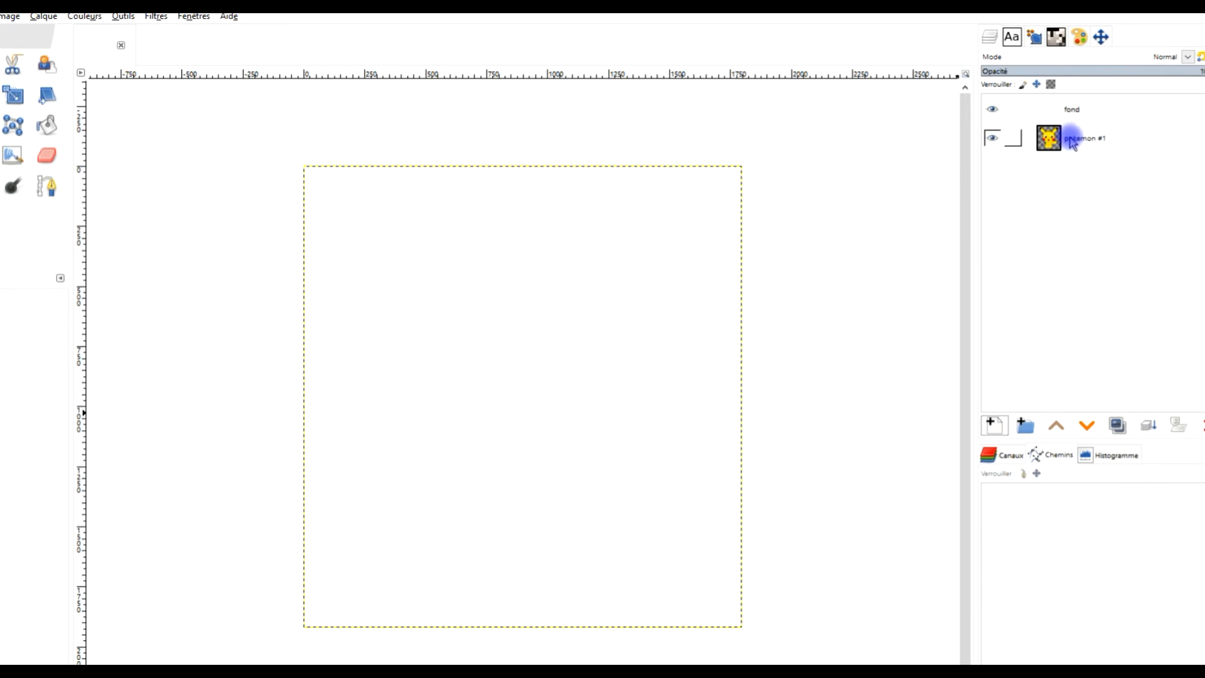
Duplicate the "pokemon #1" layer and raise the copy above the "fond" layer
click(1079, 138)
click(1067, 112)
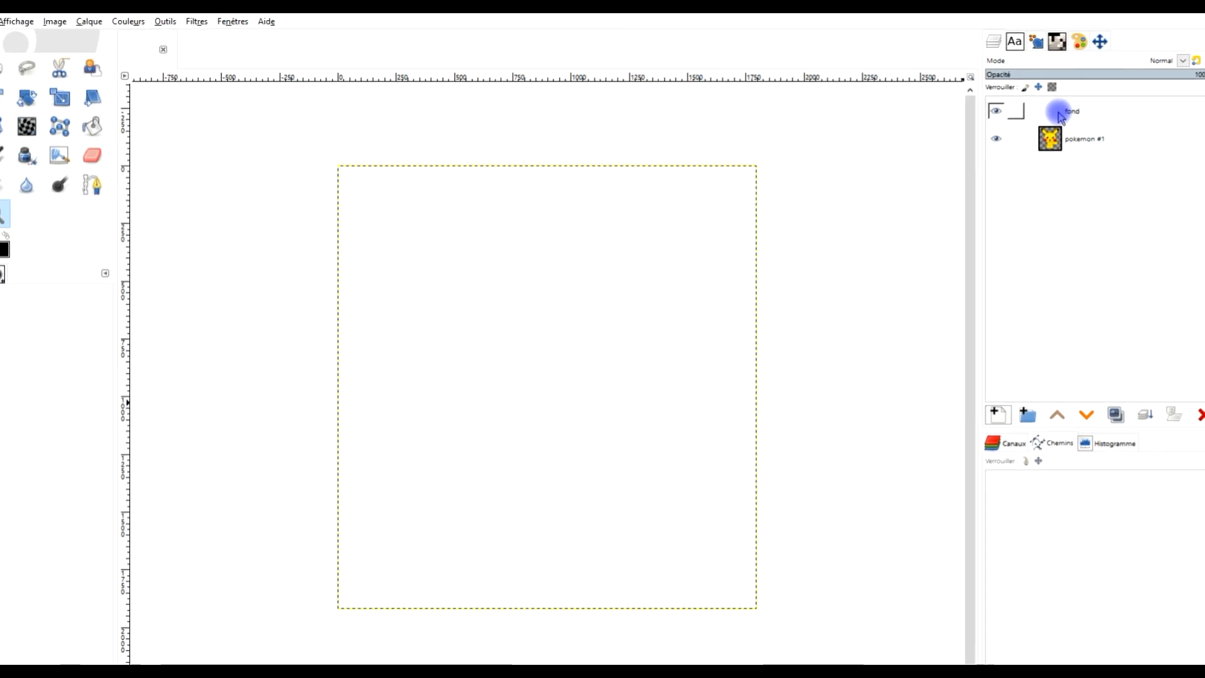
click(1066, 143)
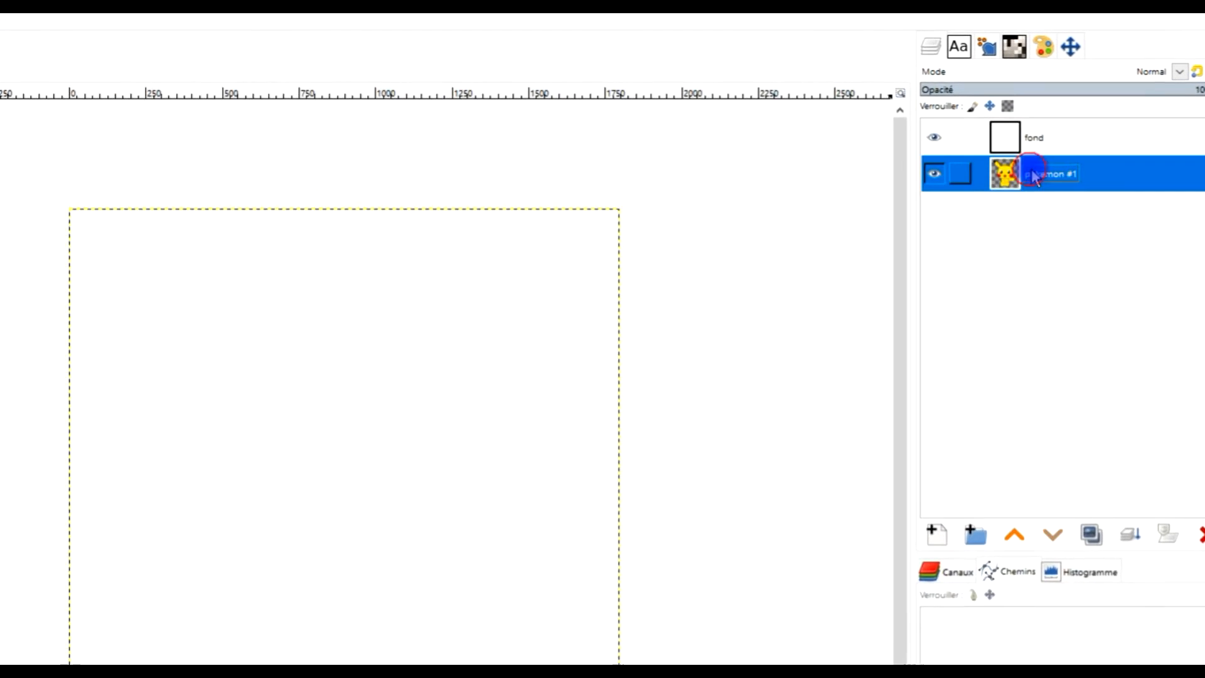
click(1080, 428)
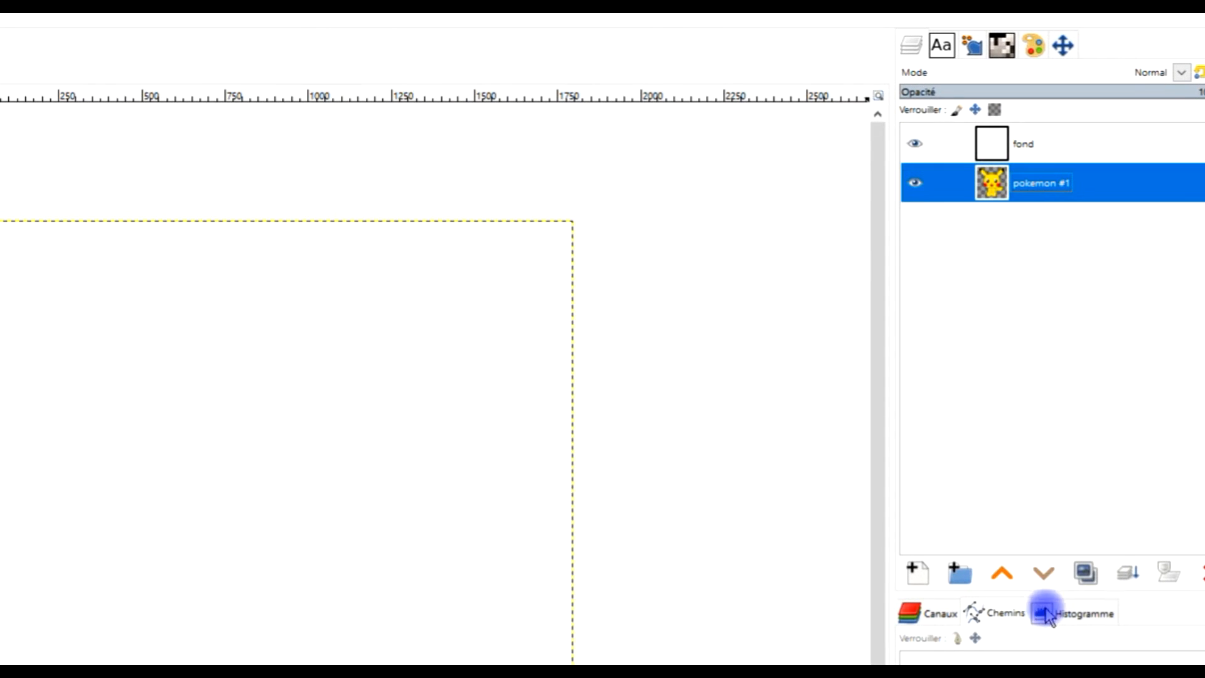
click(1086, 578)
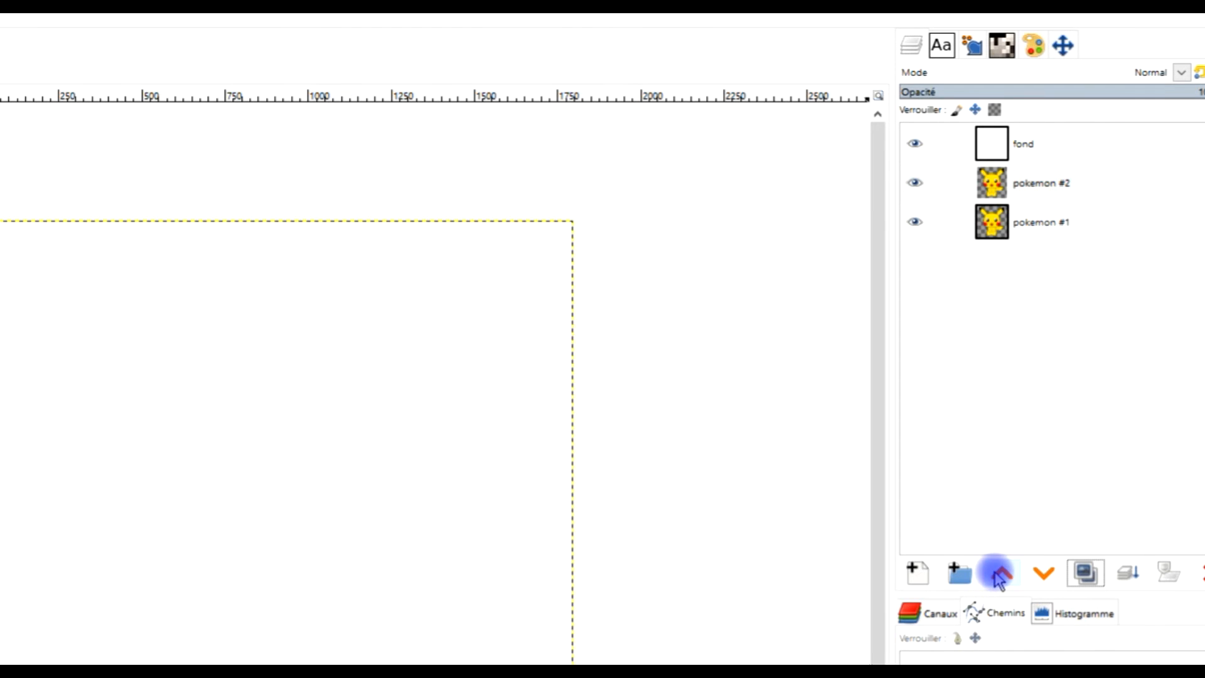
click(999, 574)
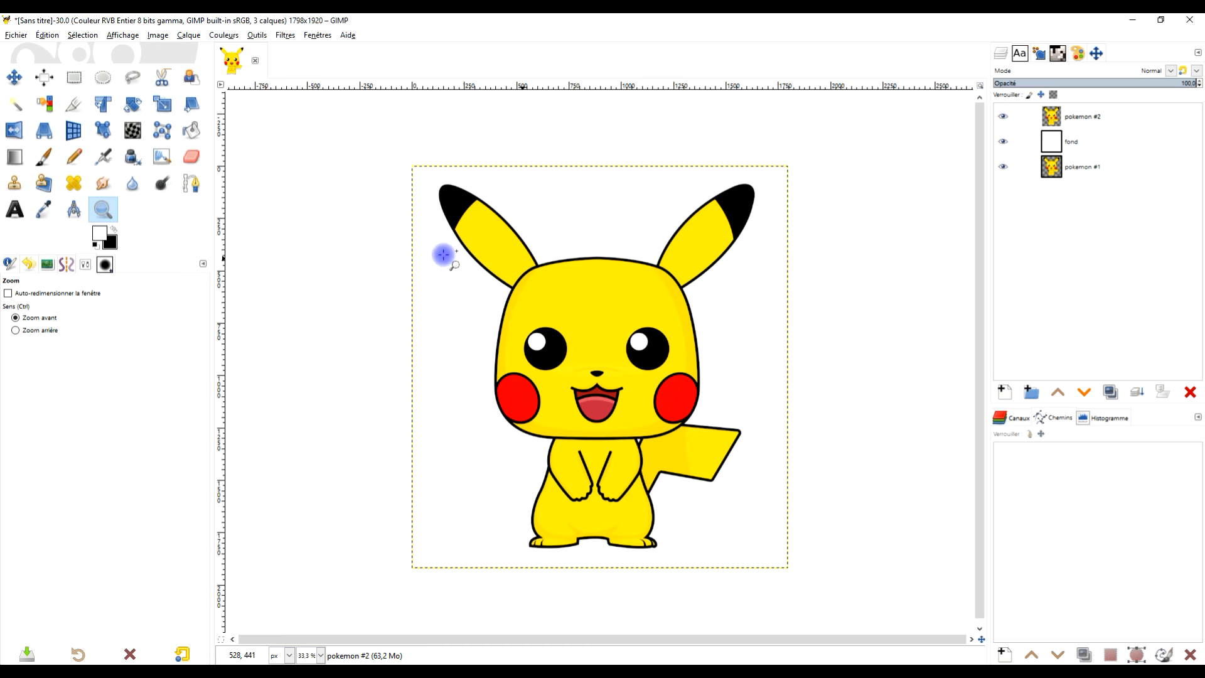
Start the Pixéliser filter on the "pokemon #2" layer and set the X and Y size ratios to 0.858
click(285, 35)
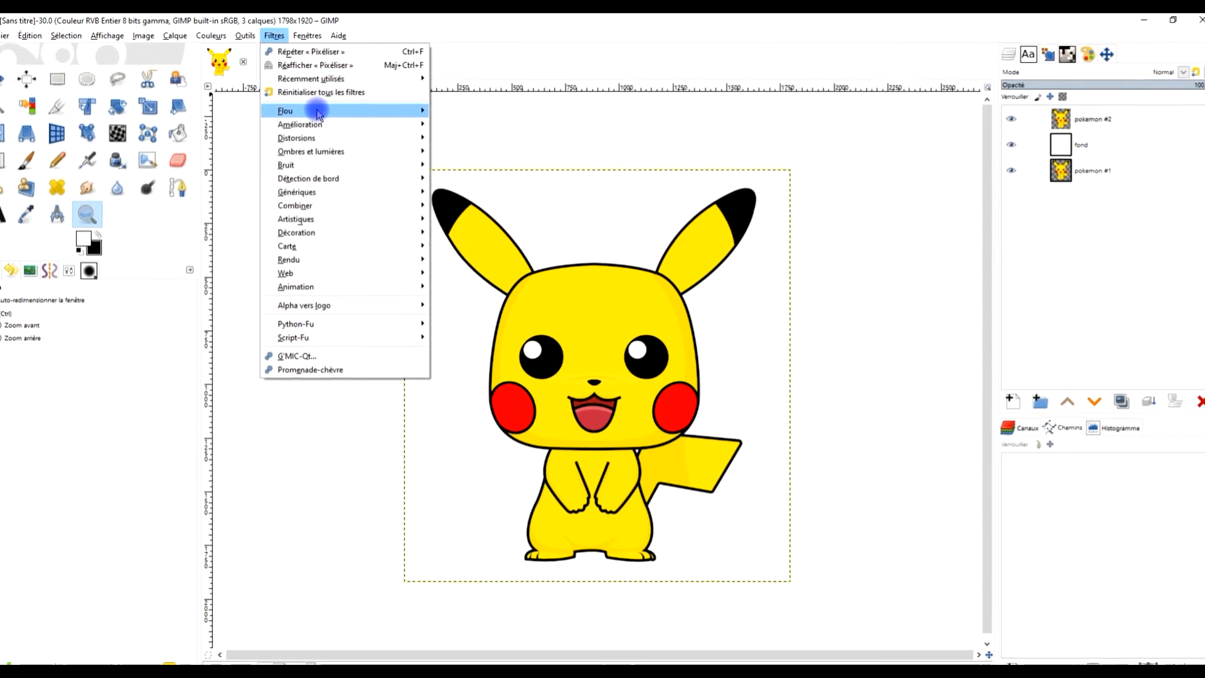
mouse_move(418, 109)
click(481, 178)
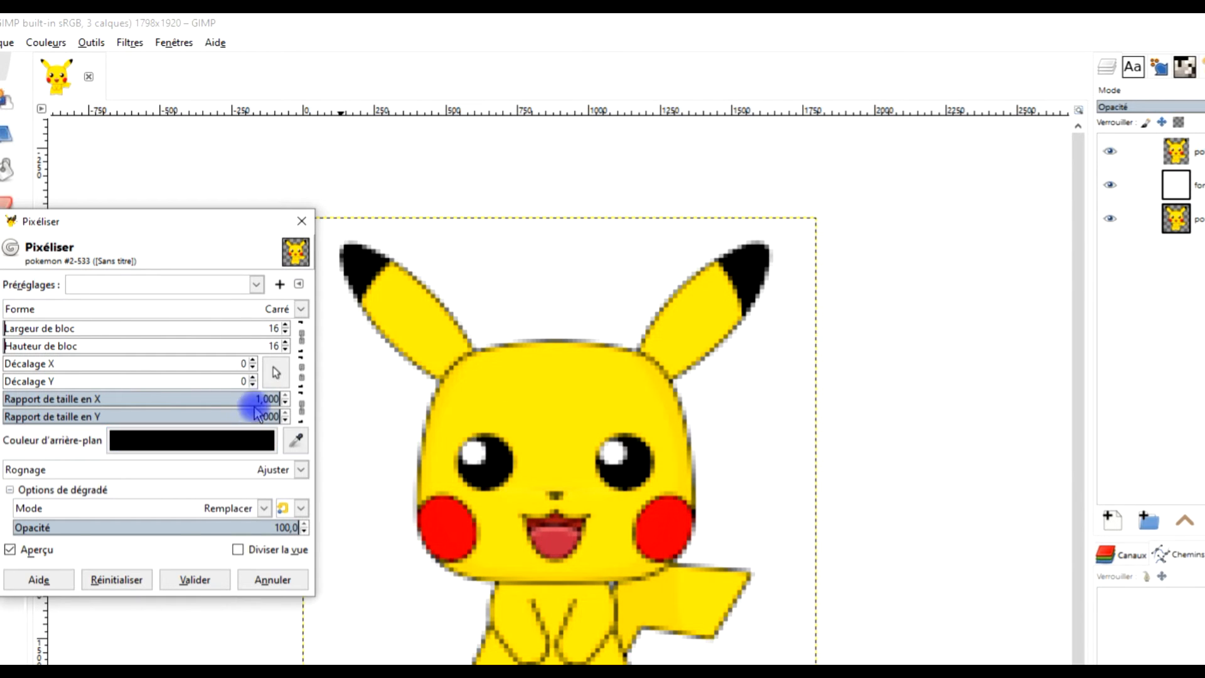
click(251, 449)
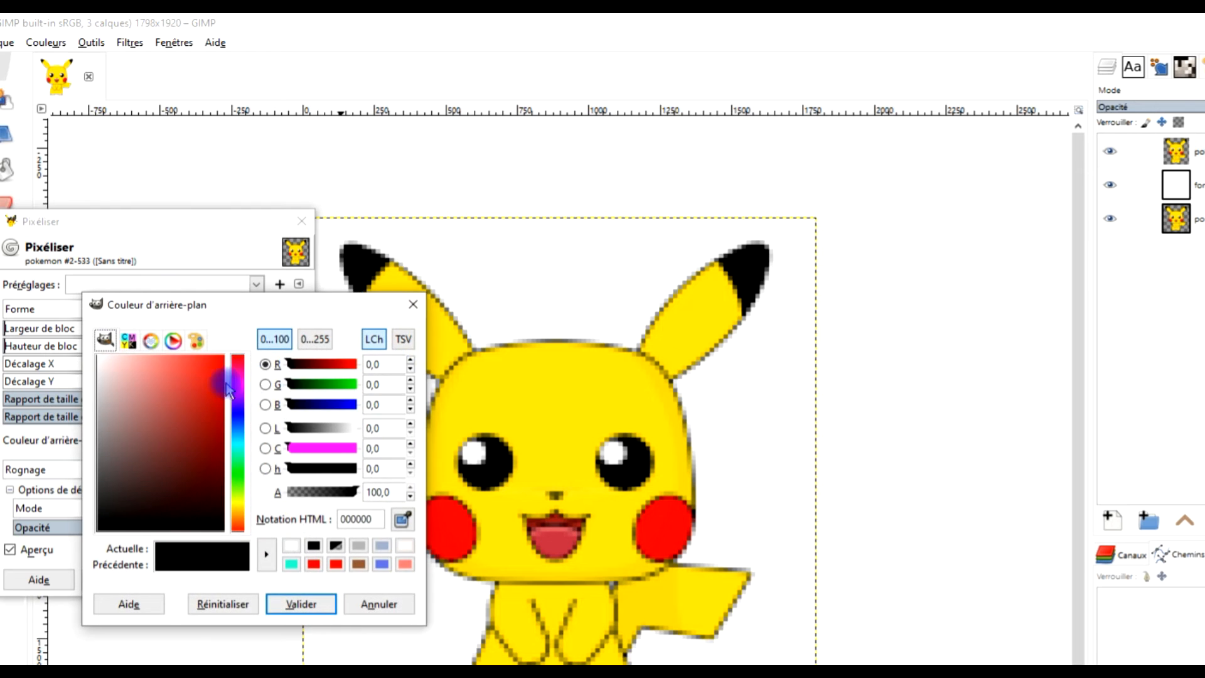
click(410, 306)
click(251, 399)
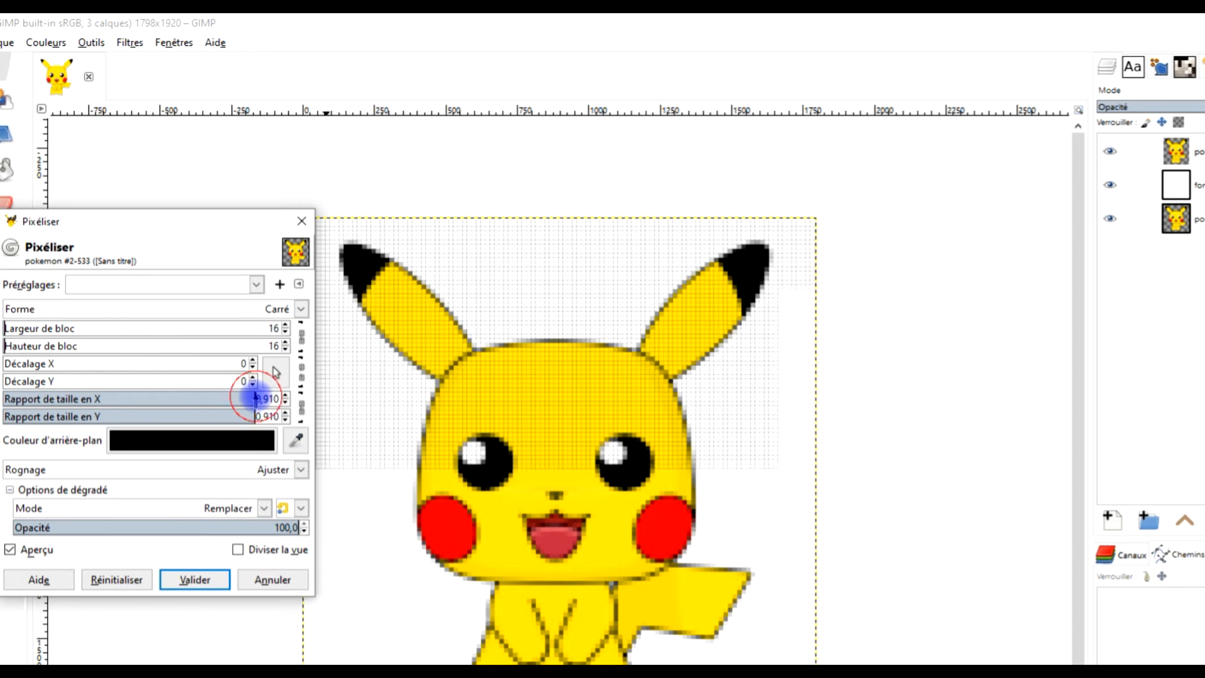
mouse_move(251, 398)
mouse_down()
mouse_move(220, 398)
mouse_move(241, 399)
mouse_up()
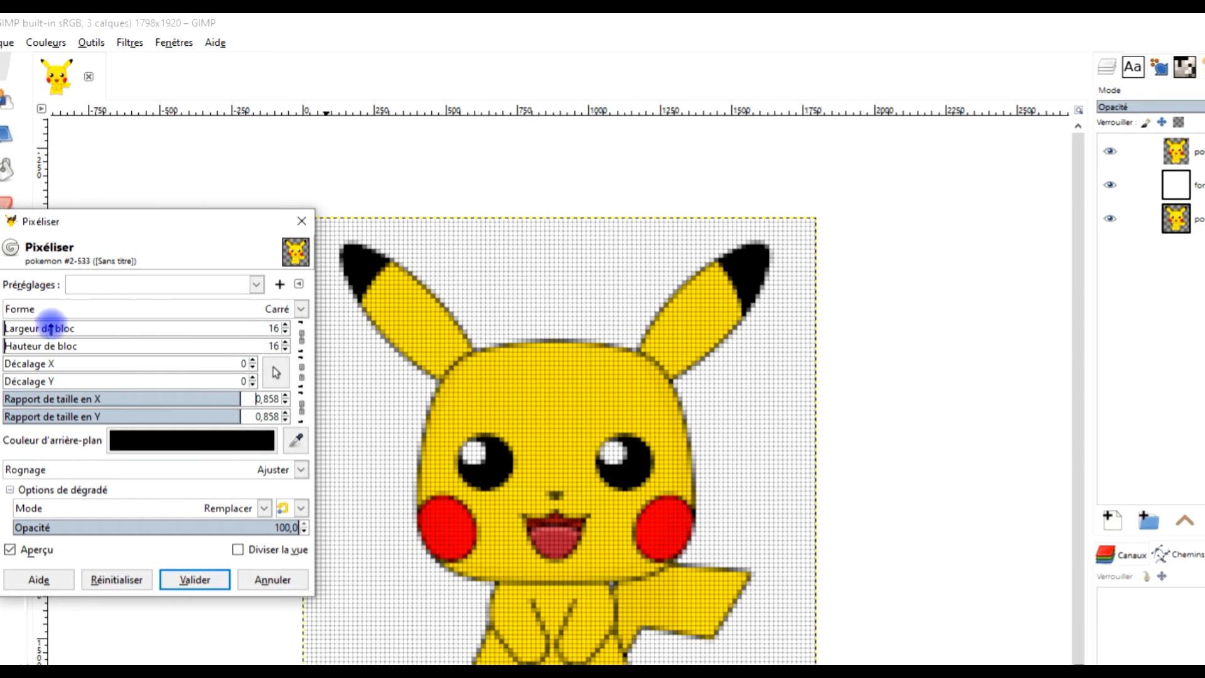
Set the Pixéliser block width and height to 60 and the X and Y size ratios to 0.935
click(49, 327)
drag(49, 328, 12, 325)
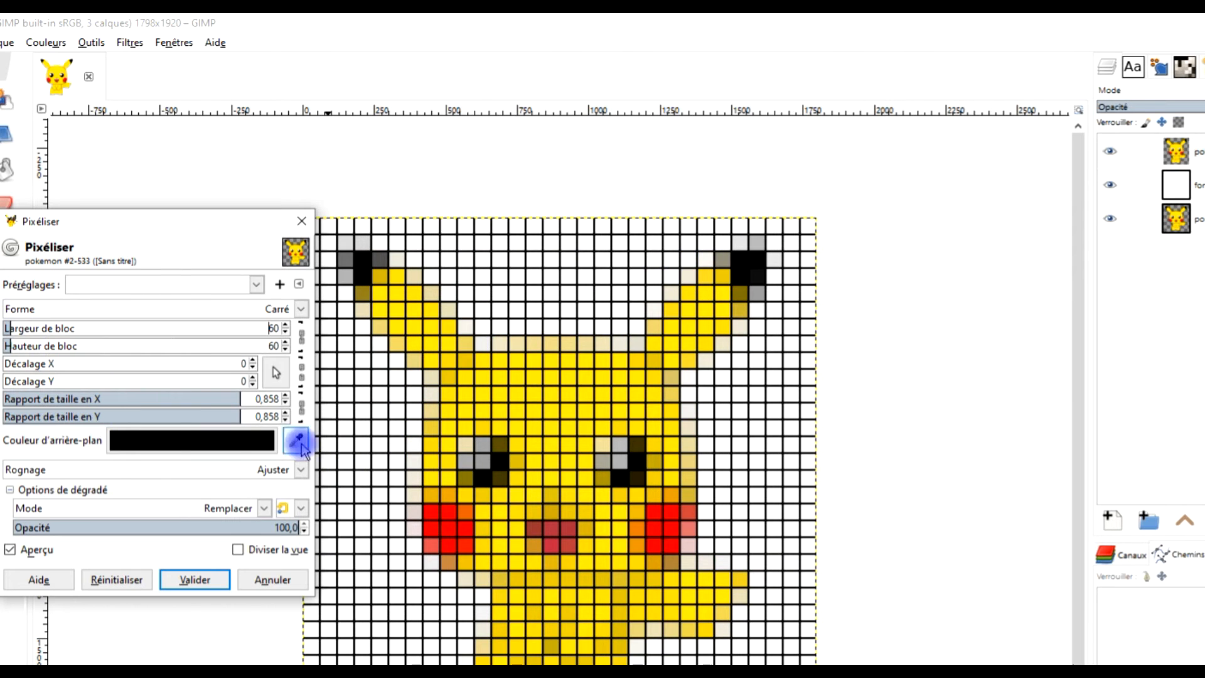
click(257, 417)
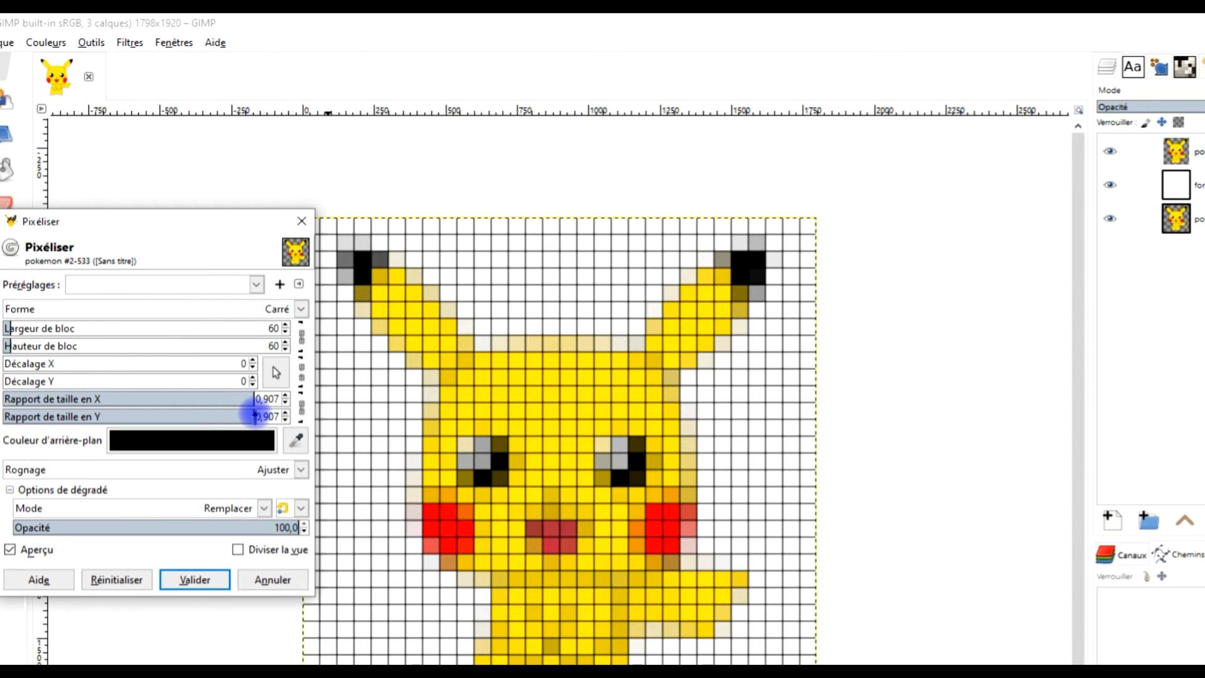
click(259, 415)
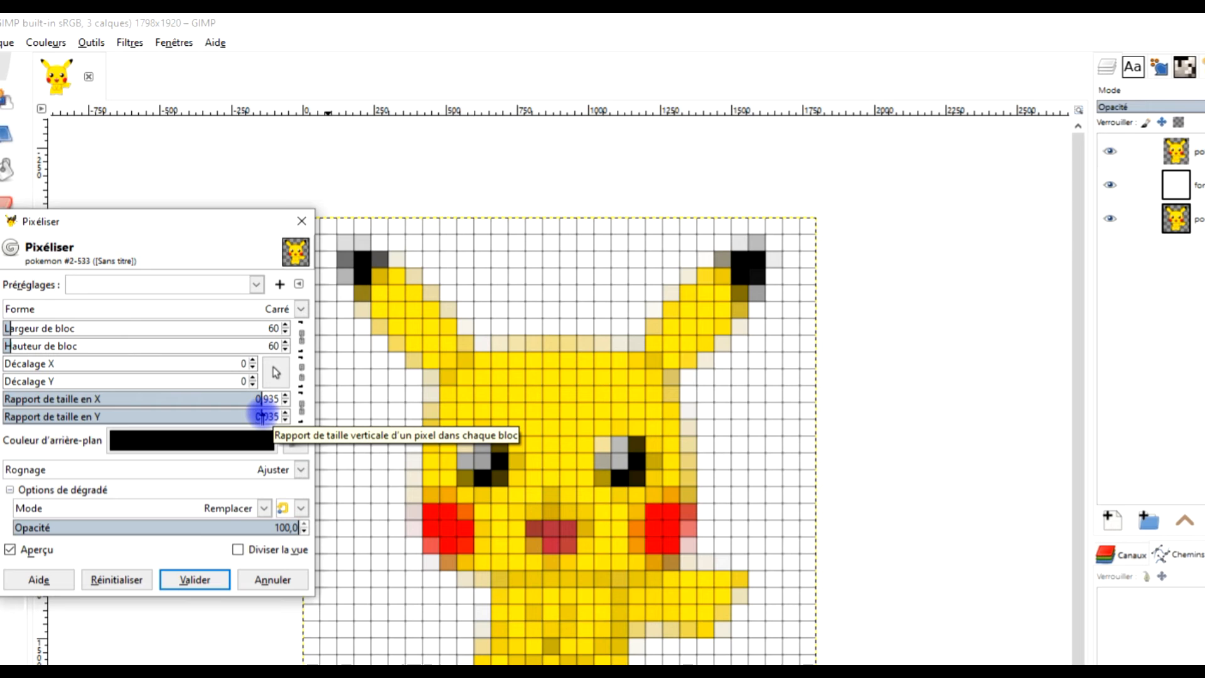
Try larger Pixéliser blocks by raising the block width and height to about 69
click(287, 325)
click(287, 325)
click(288, 325)
click(288, 325)
click(287, 325)
click(285, 342)
click(285, 342)
click(285, 342)
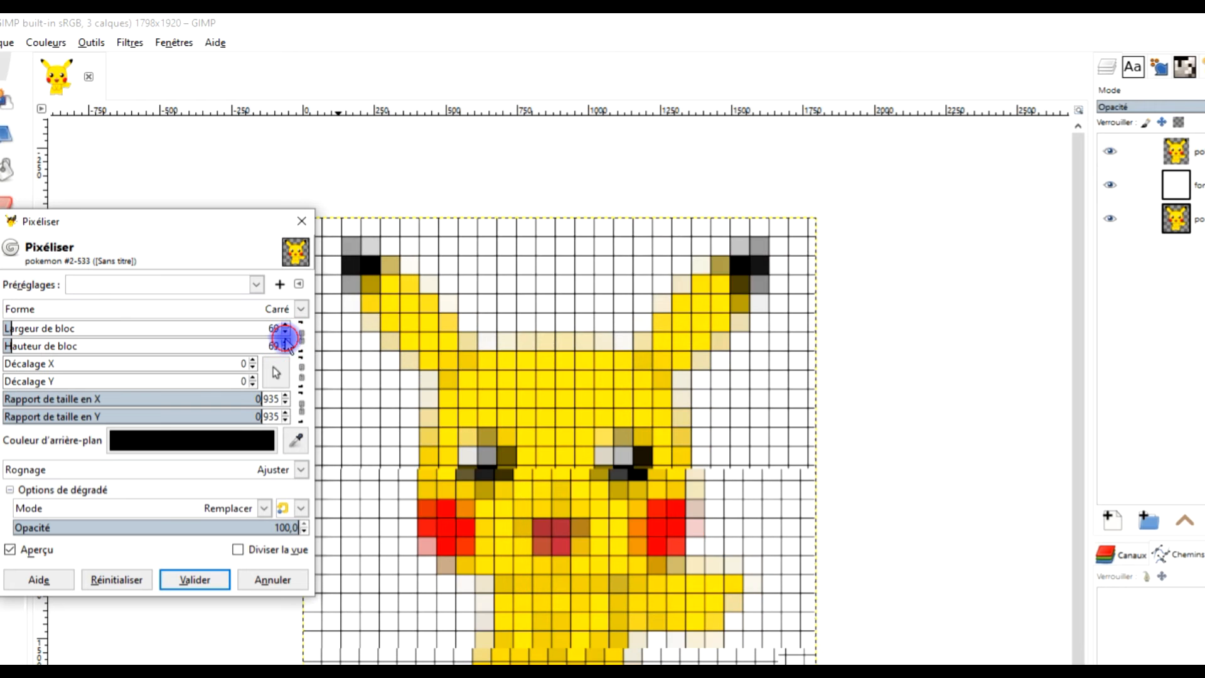
click(286, 342)
Lower the block width and height to 43 and set the X and Y size ratios to 0.936
click(284, 348)
click(284, 349)
click(284, 349)
click(284, 349)
click(284, 349)
click(285, 348)
click(284, 348)
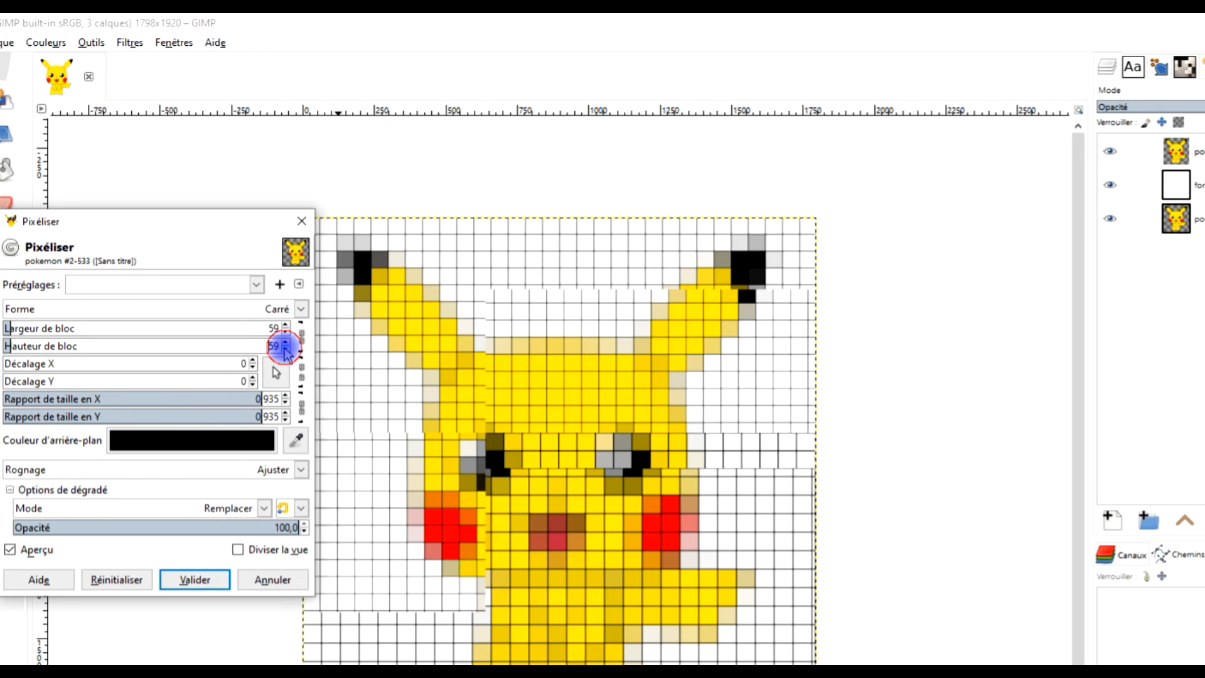
click(285, 348)
click(284, 349)
click(284, 349)
click(284, 349)
click(284, 349)
click(284, 349)
click(284, 348)
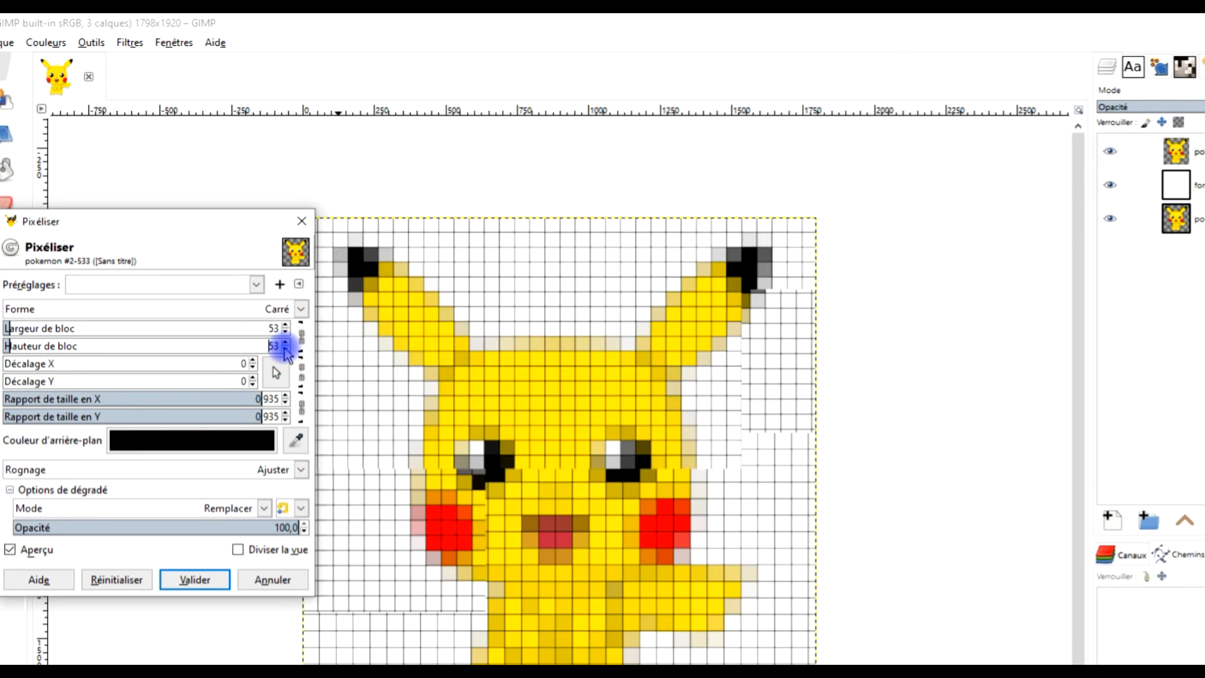
click(284, 348)
click(285, 348)
click(284, 349)
click(284, 349)
click(284, 349)
click(284, 349)
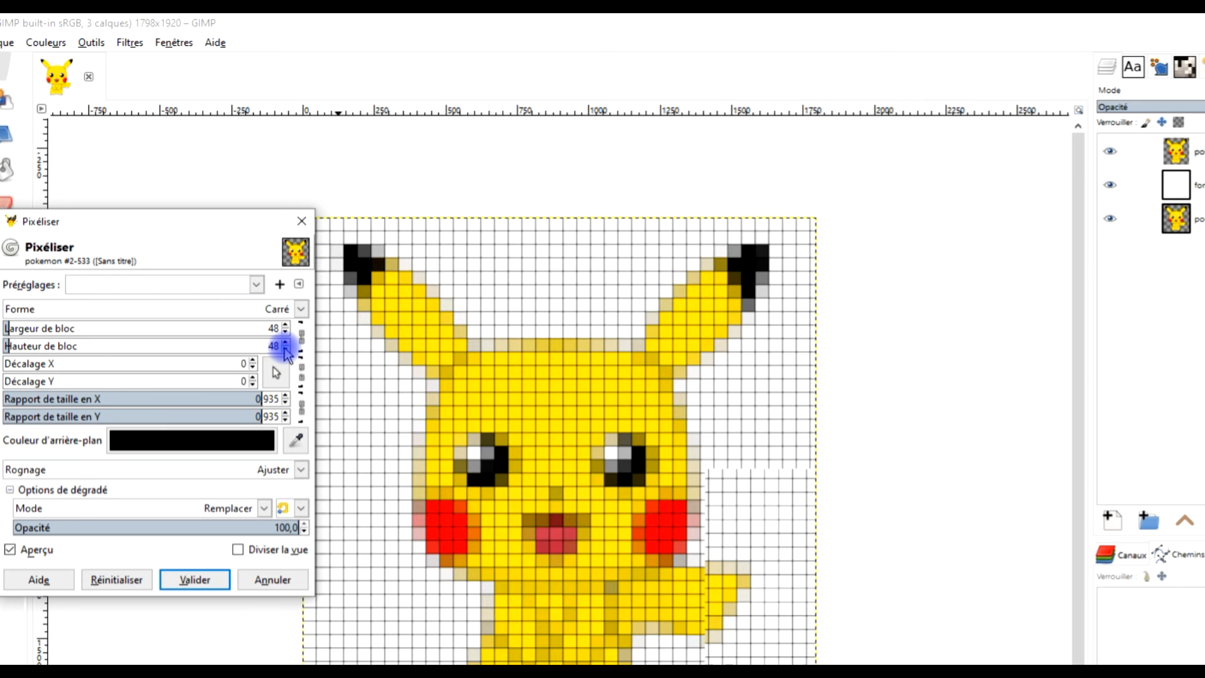
click(284, 349)
click(284, 348)
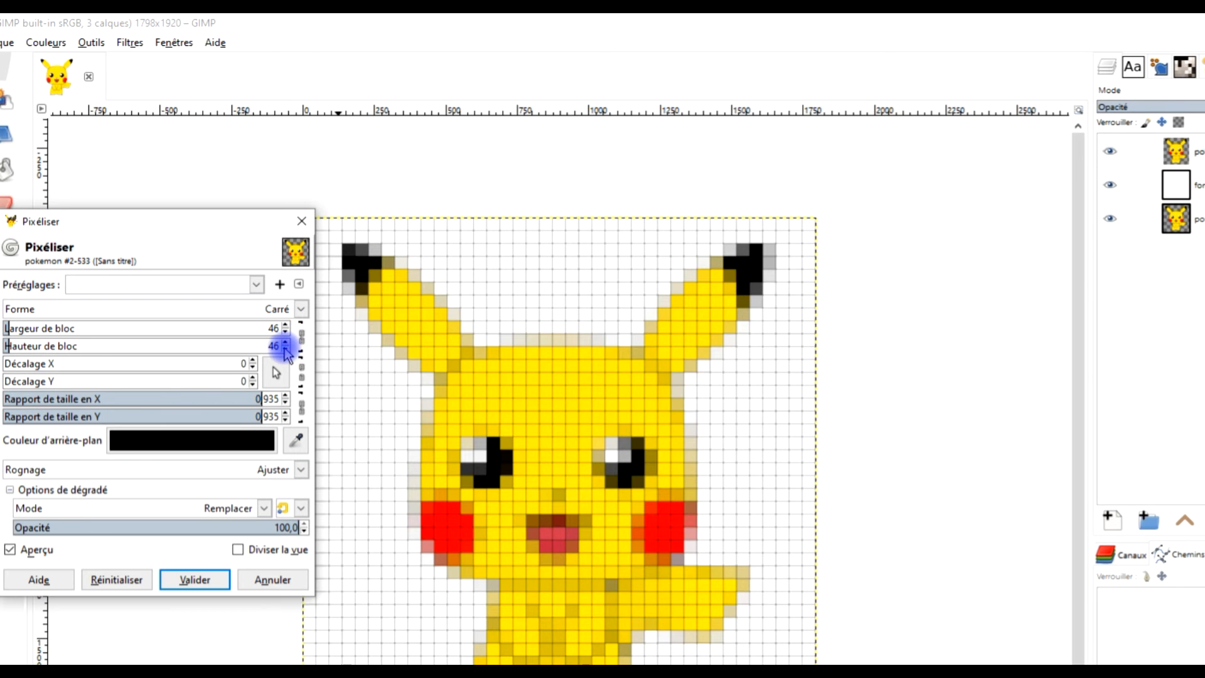
click(285, 349)
click(285, 350)
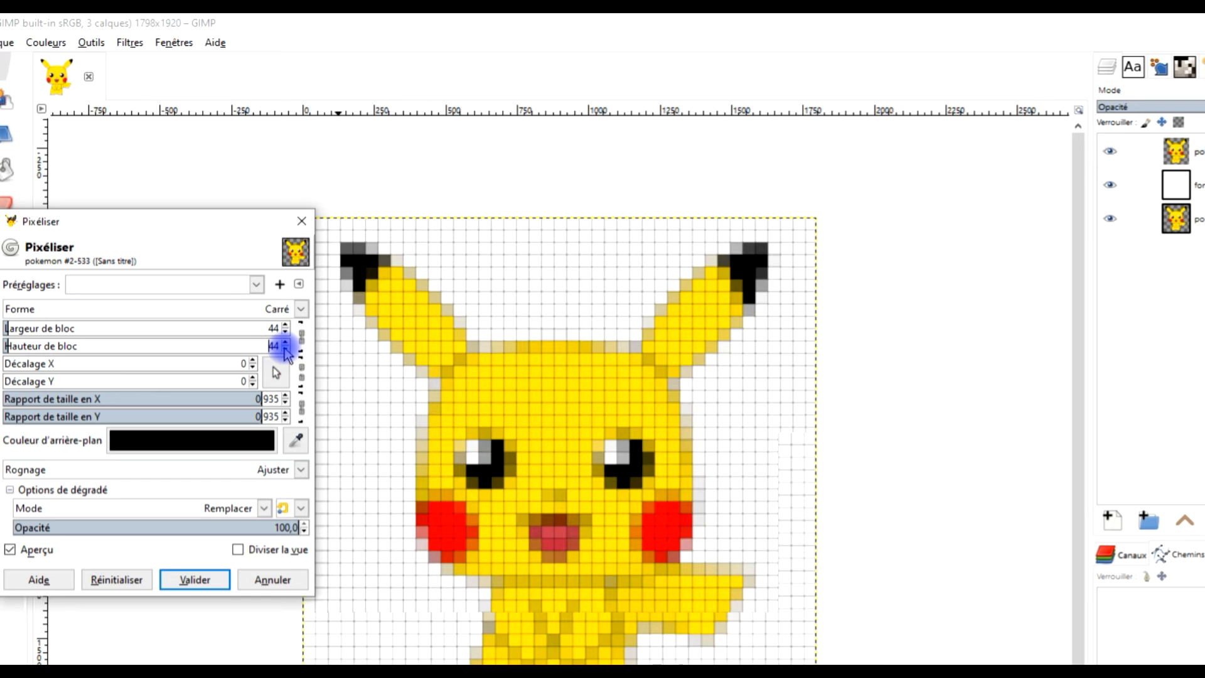
click(286, 412)
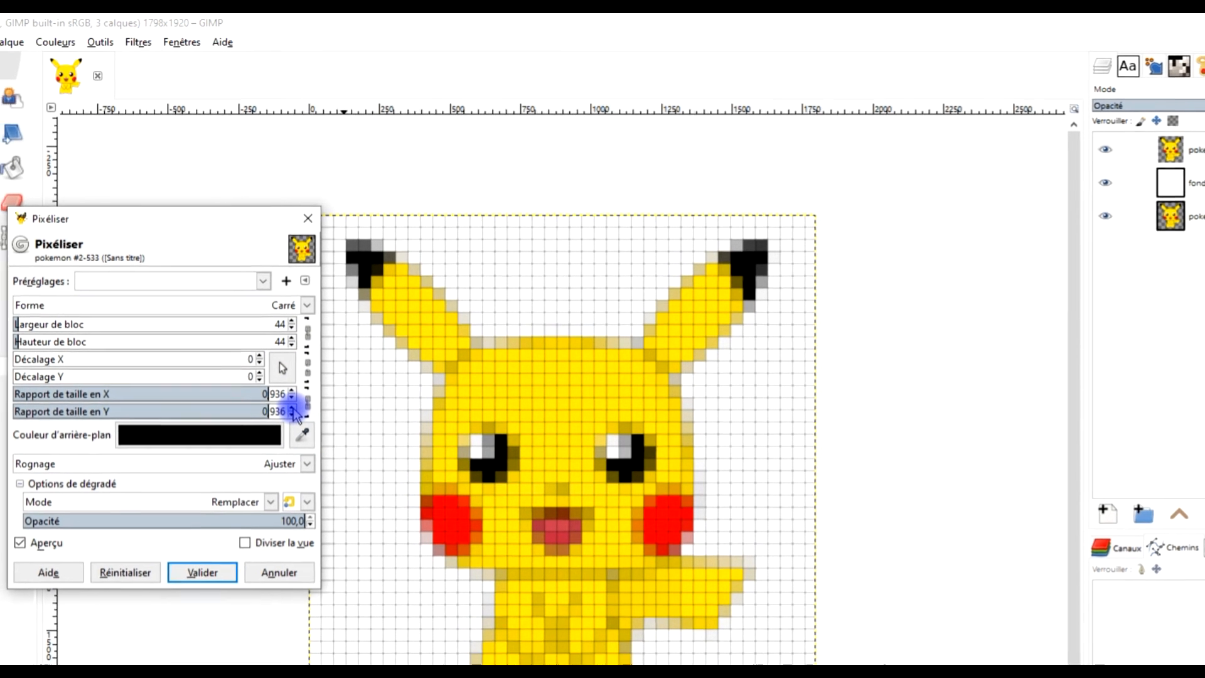
click(291, 327)
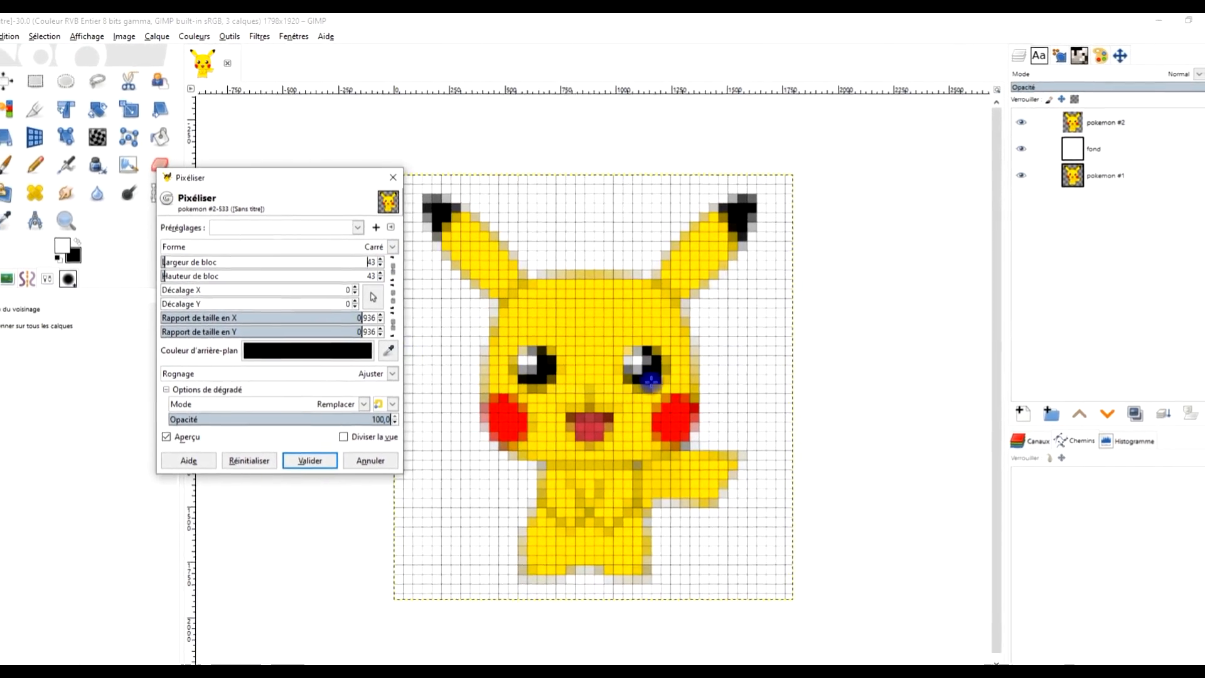
Examine the grid and facial details of the pixelated Pikachu preview up close and as a whole
scroll(766, 341, up, 3)
scroll(760, 318, down, 1)
scroll(759, 326, up, 4)
scroll(756, 339, down, 4)
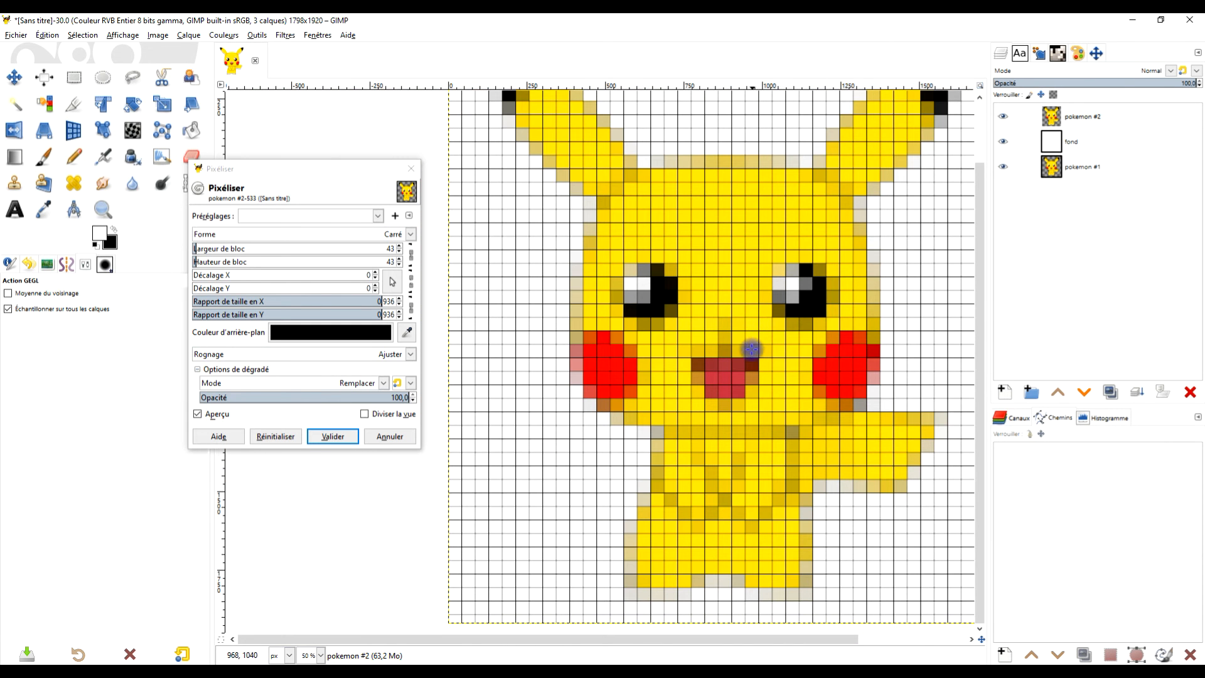
scroll(751, 388, down, 2)
scroll(751, 387, up, 1)
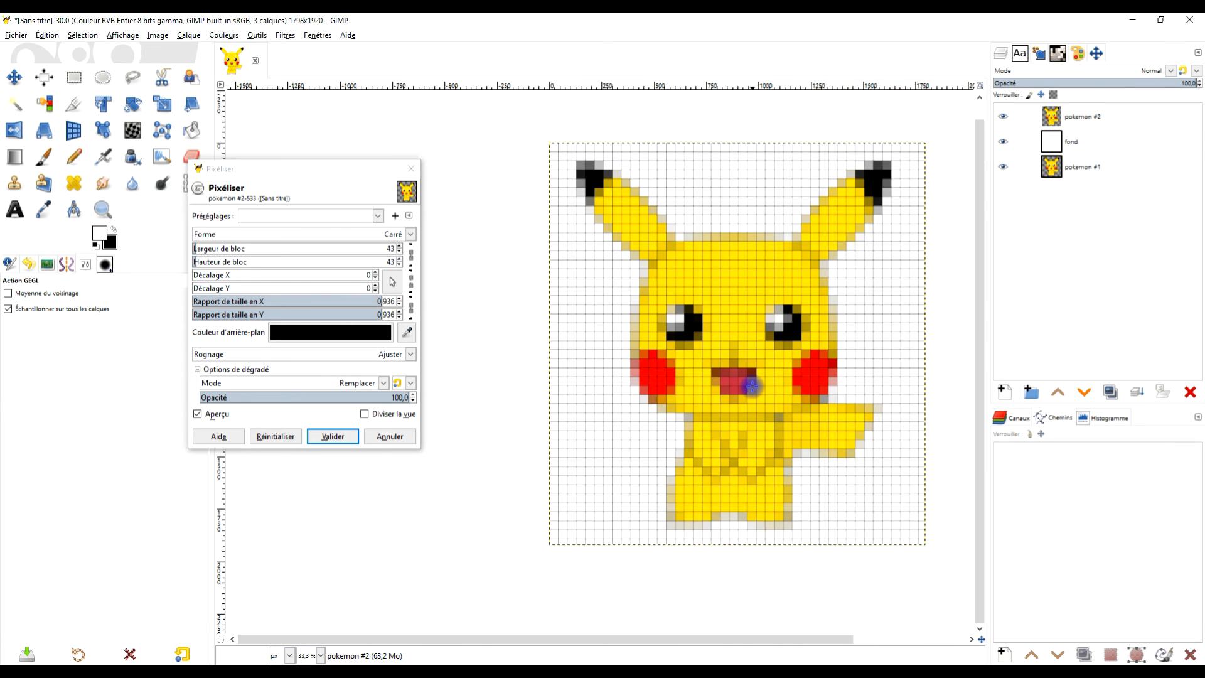
scroll(751, 387, up, 1)
Try block widths and heights of 44 and 45, and return both to 43
click(401, 248)
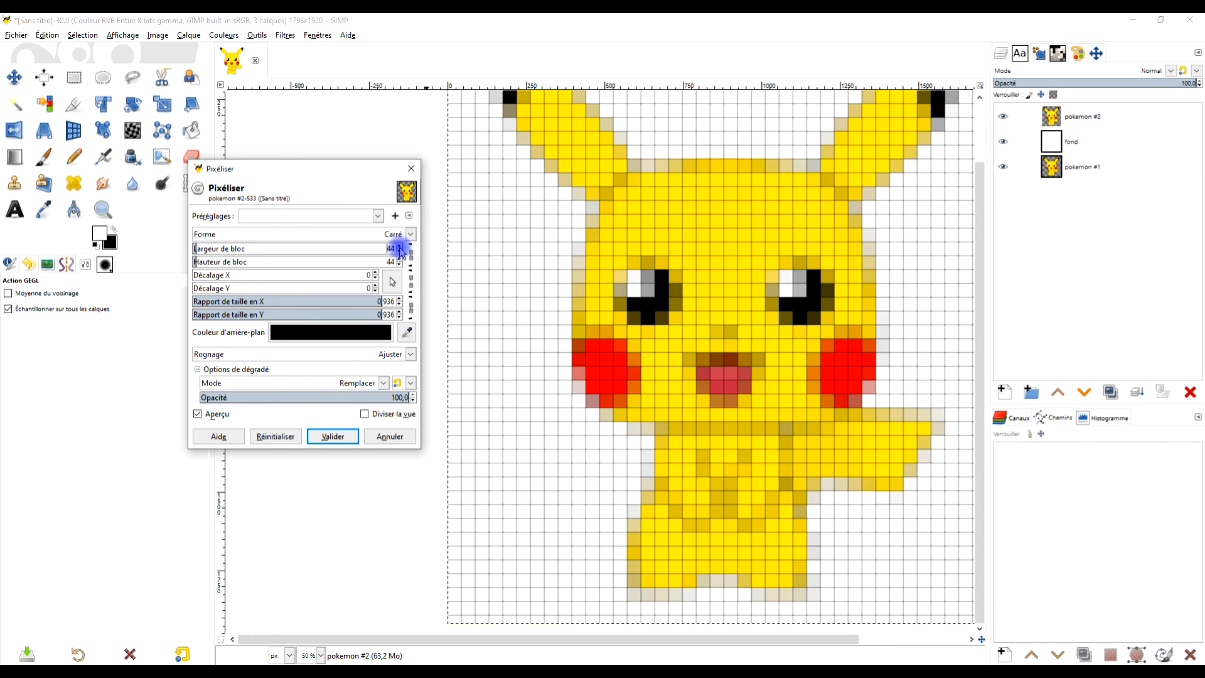
click(400, 248)
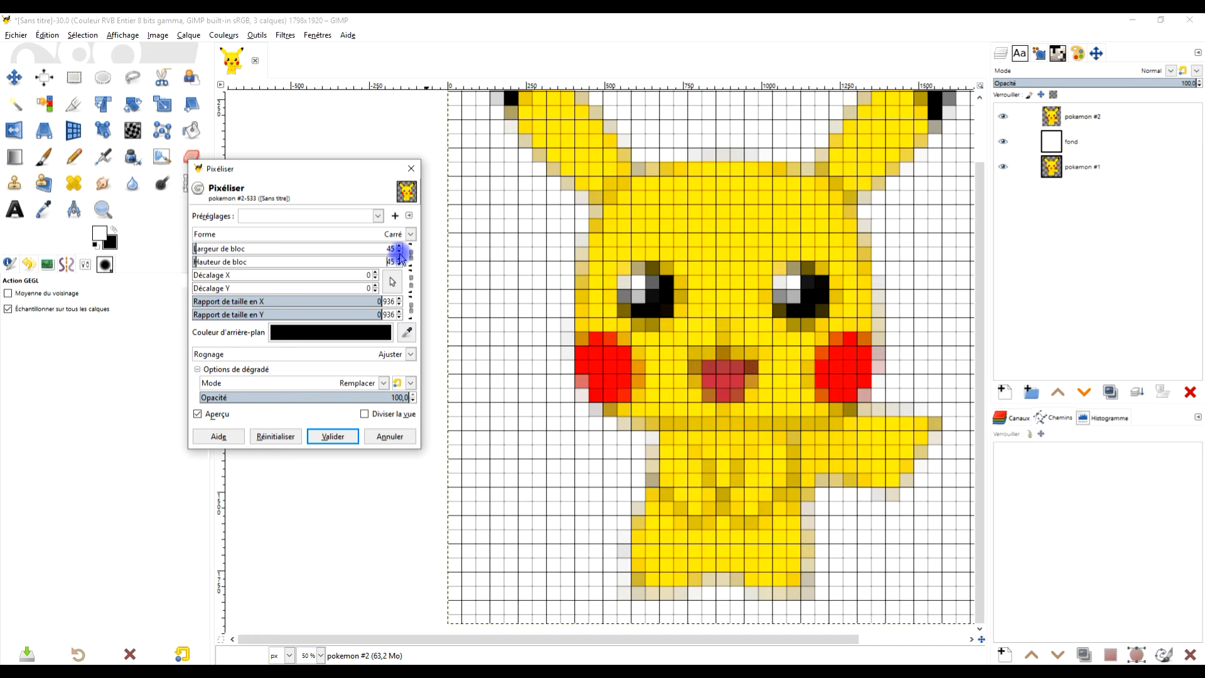
click(399, 251)
click(399, 252)
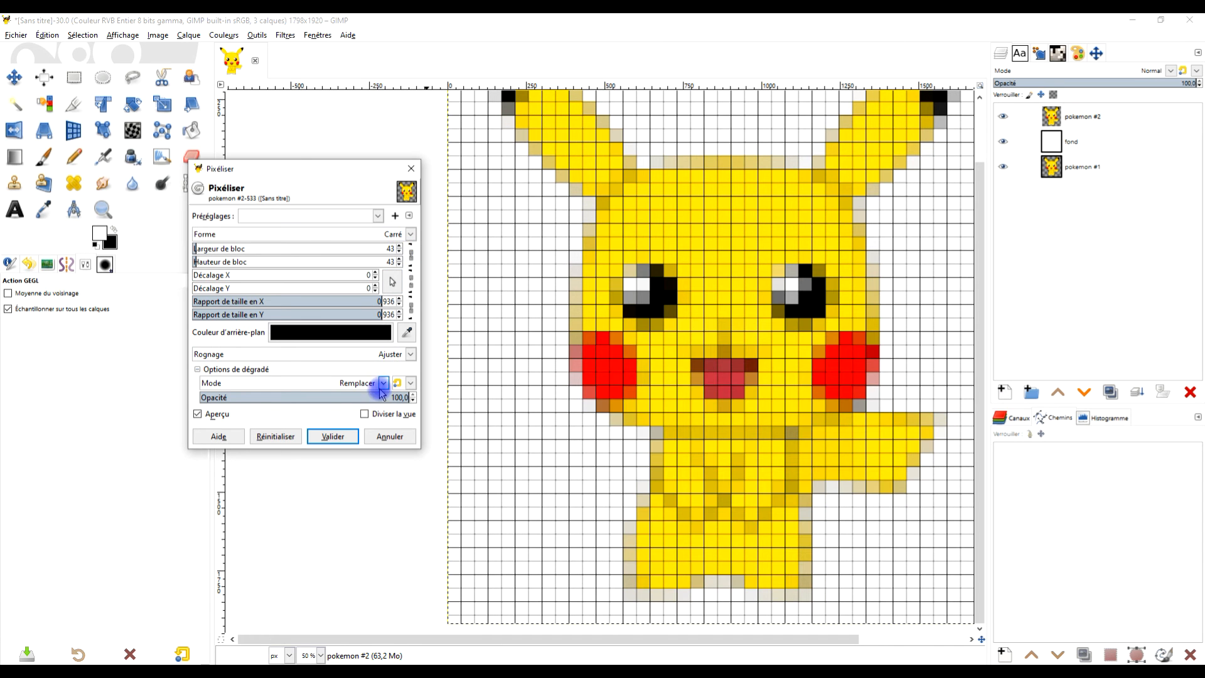
Apply the Pixéliser filter to the "pokemon #2" layer and inspect the resulting grid
click(332, 437)
scroll(849, 350, down, 2)
drag(856, 349, 770, 362)
scroll(544, 345, up, 2)
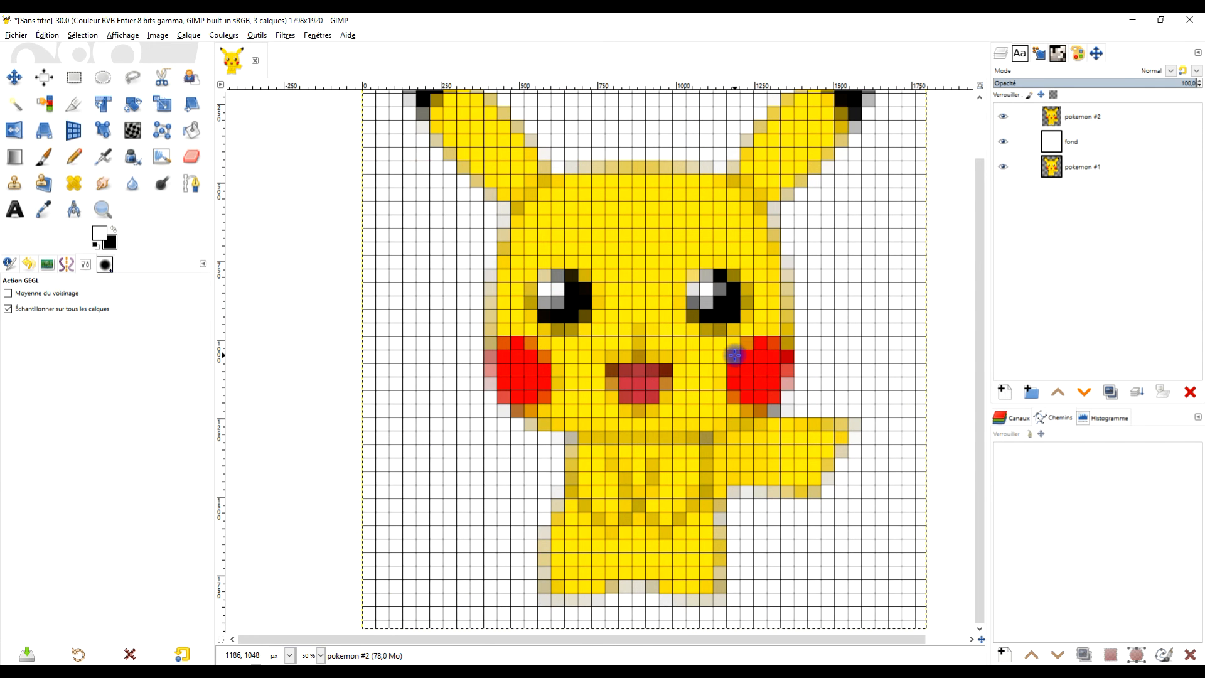
scroll(736, 352, down, 1)
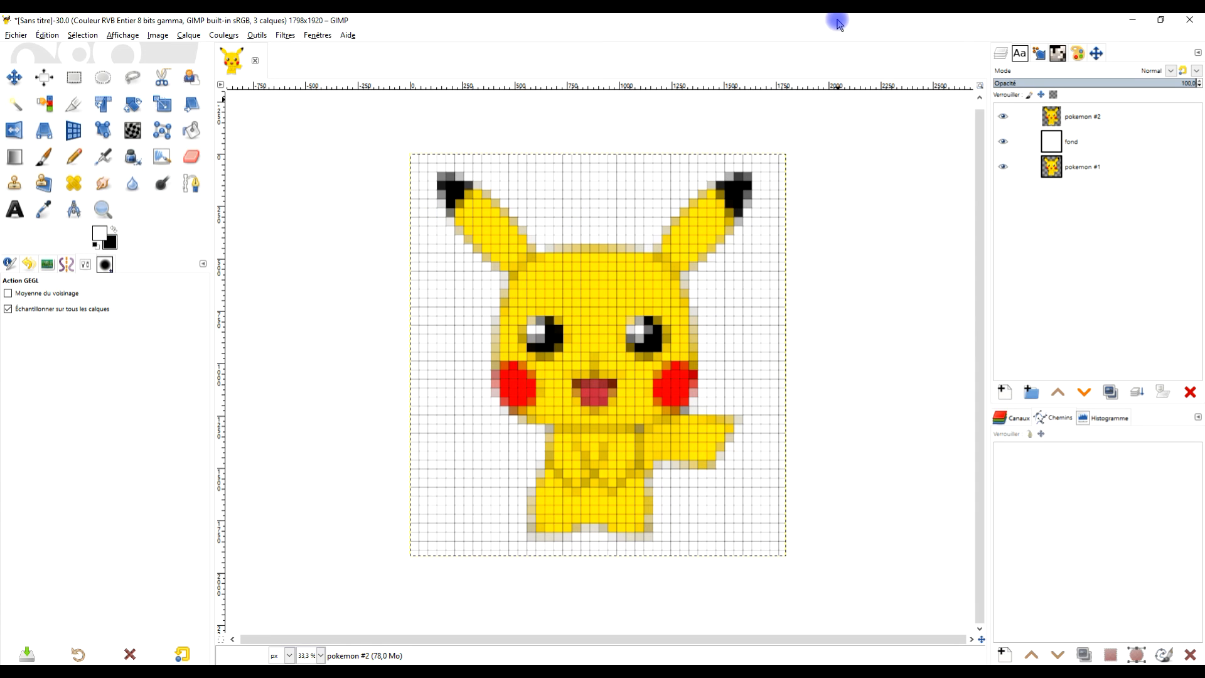
Compare the pixelated image with the original by showing only the "pokemon #1" layer and restoring the visibility of all layers
shift+click(1003, 167)
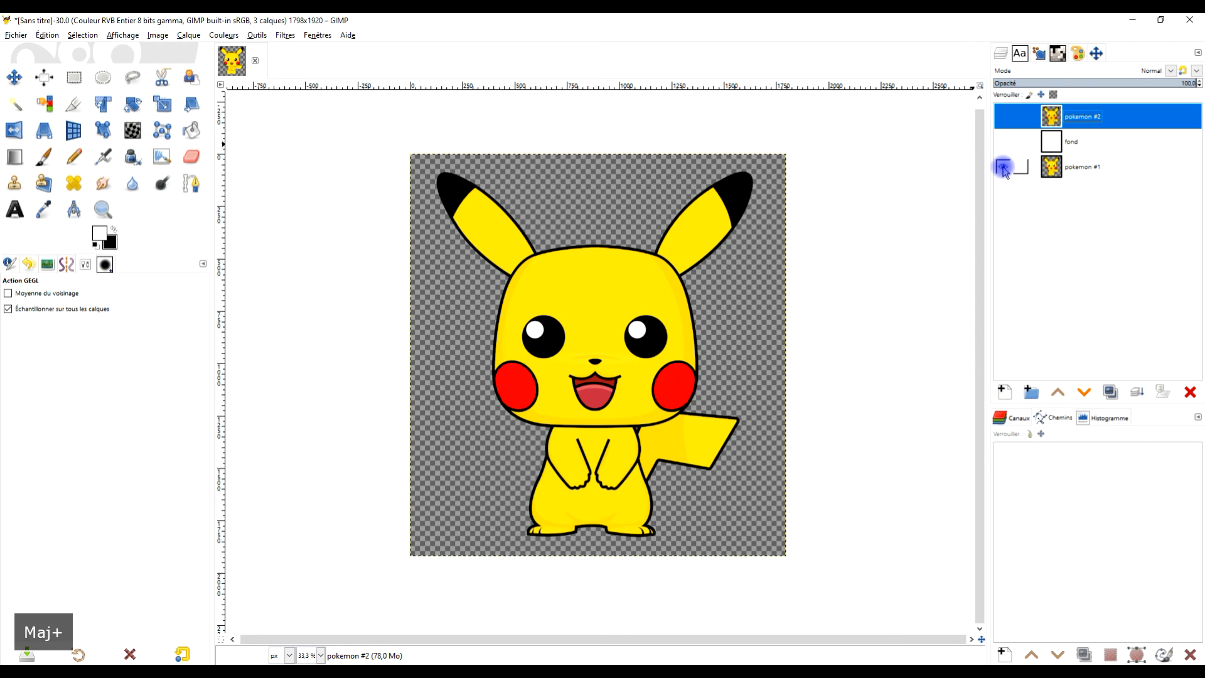
shift+click(1002, 166)
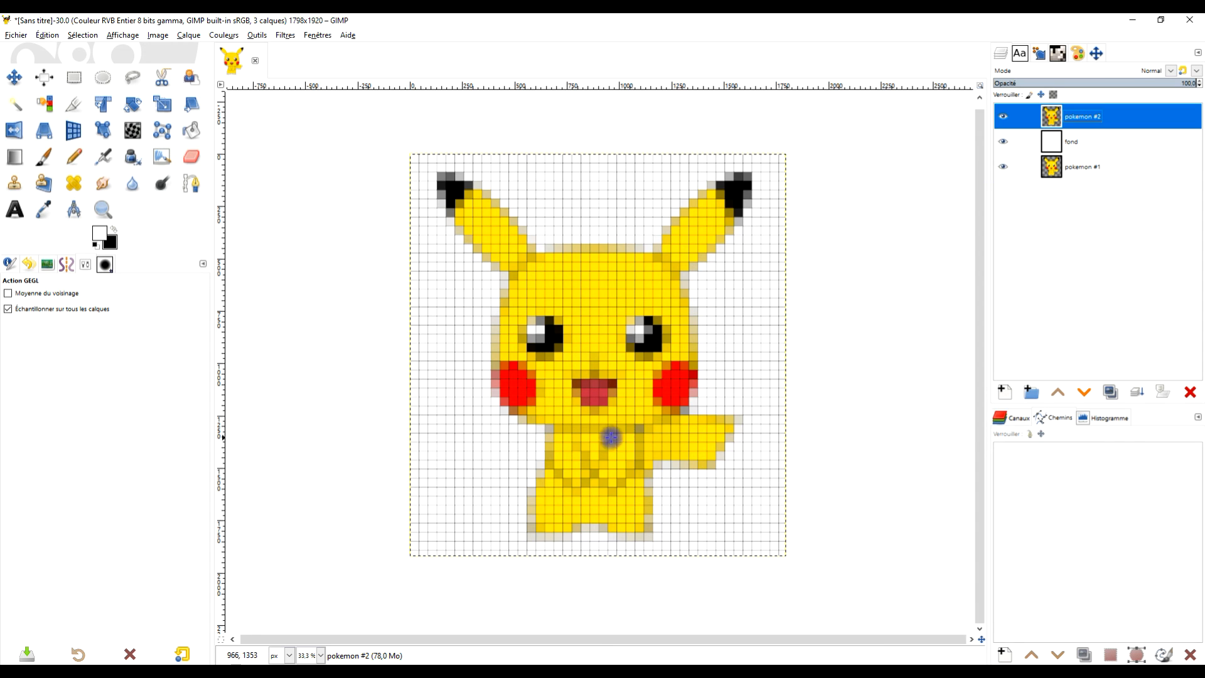
scroll(589, 425, up, 1)
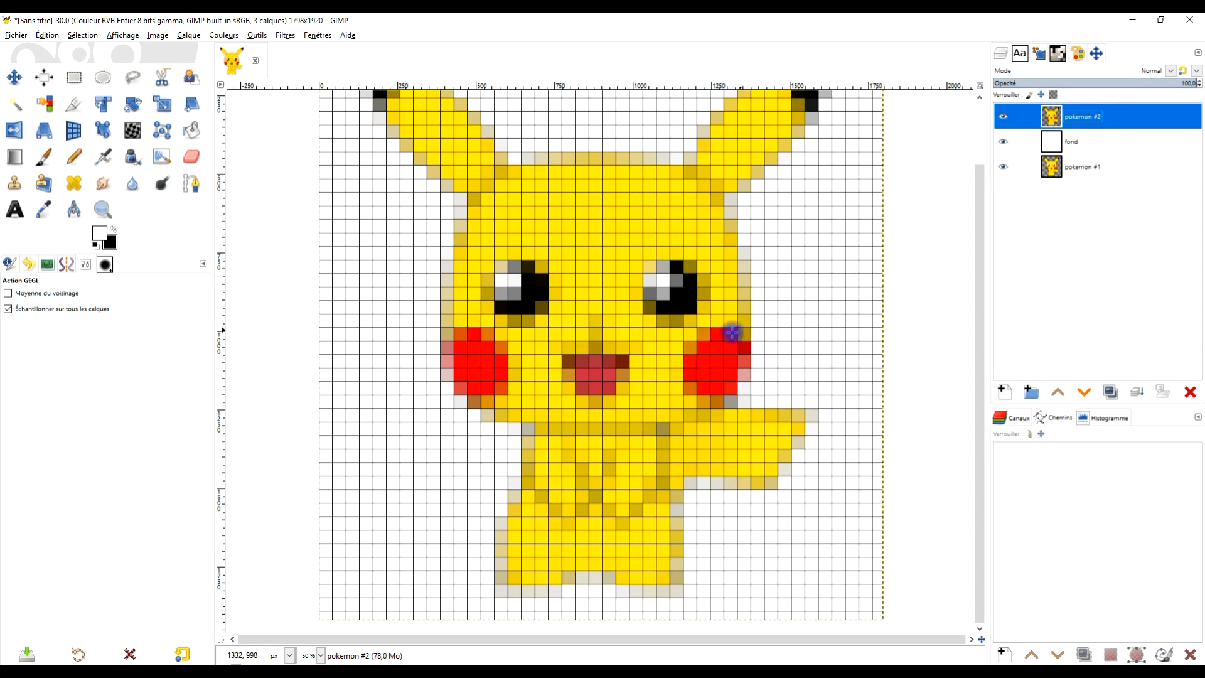
scroll(698, 327, down, 1)
click(103, 209)
drag(420, 112, 847, 530)
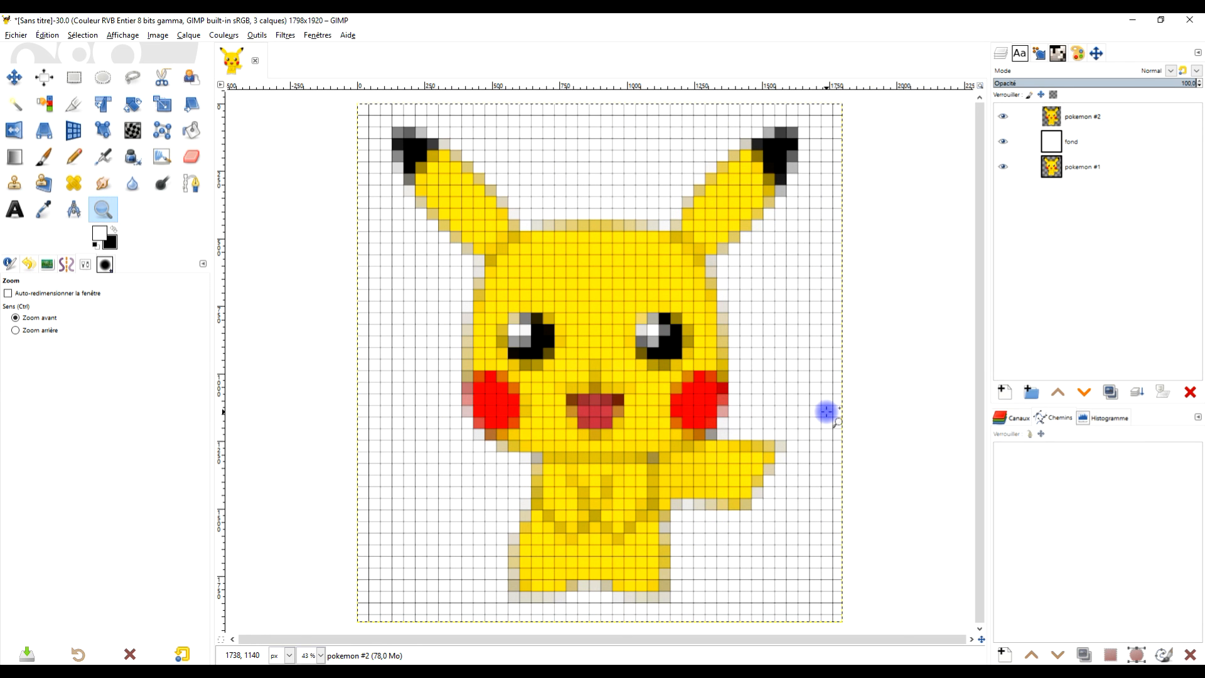